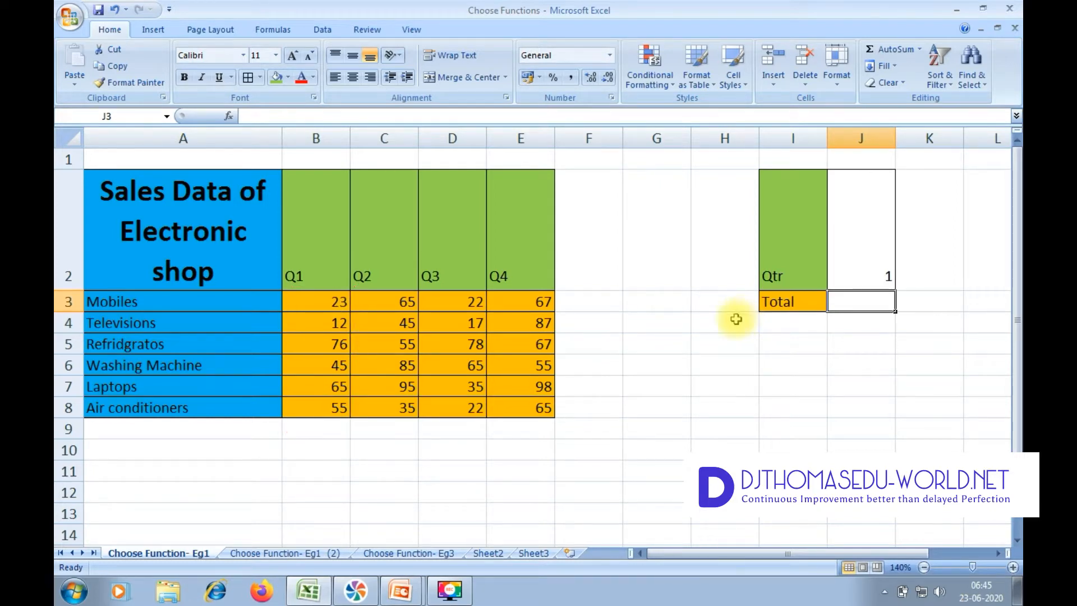
# Step: Begin a SUM formula with a nested CHOOSE in Total cell J3, using quarter cell J2 as the index number
pyautogui.write('=sum')
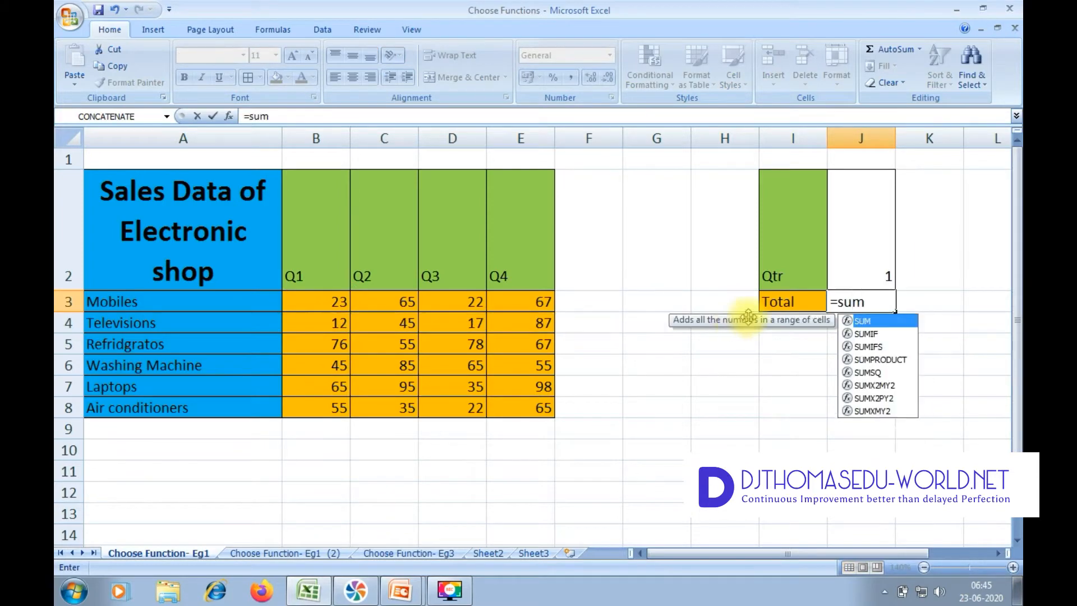
pyautogui.doubleClick(877, 333)
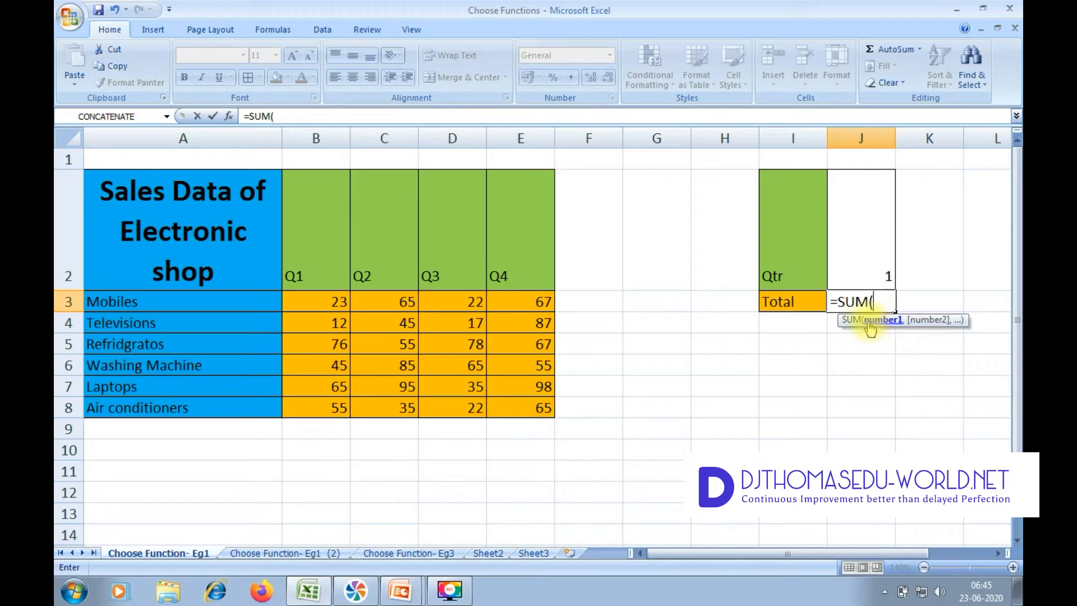
pyautogui.write('ch')
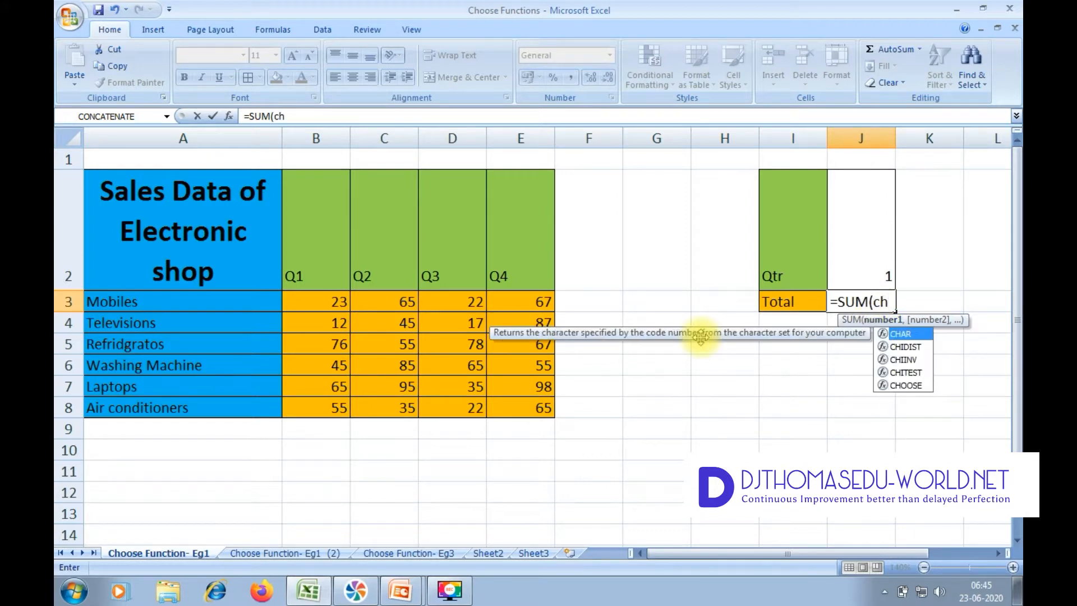
pyautogui.write('oos')
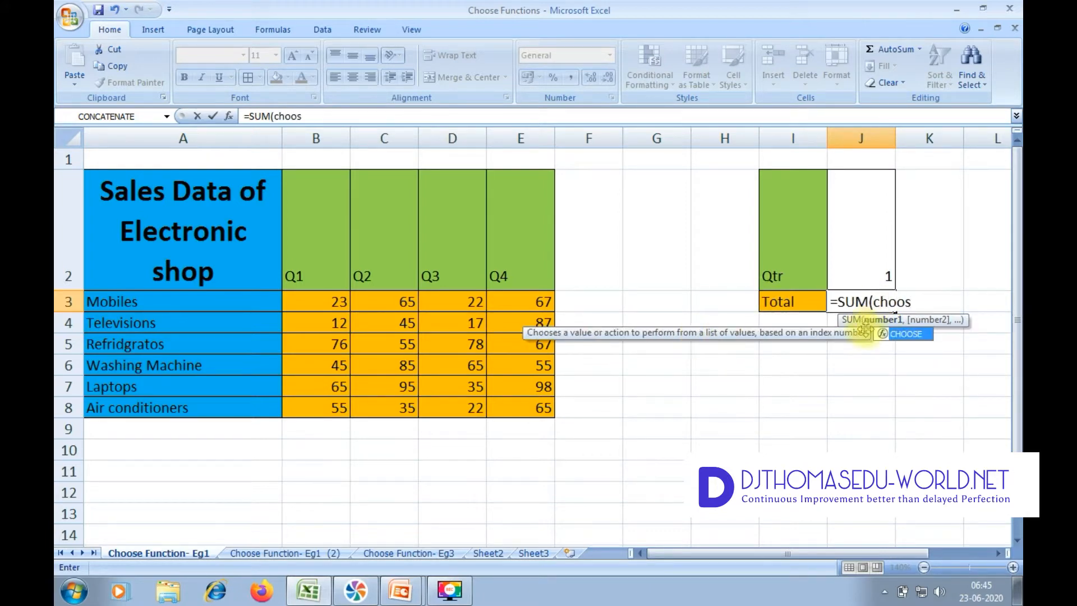
pyautogui.doubleClick(906, 334)
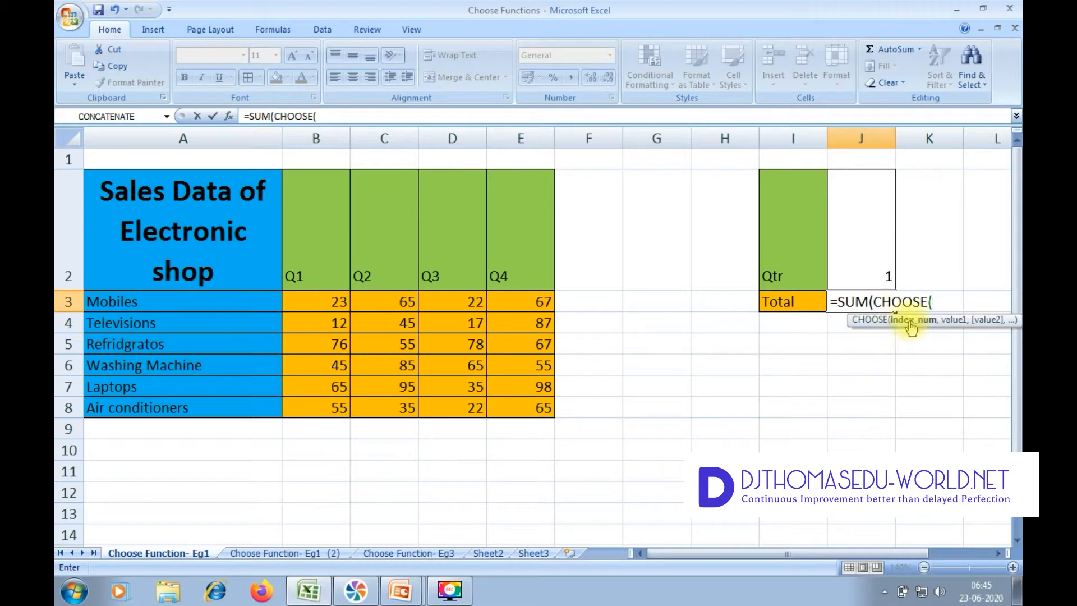
pyautogui.click(866, 259)
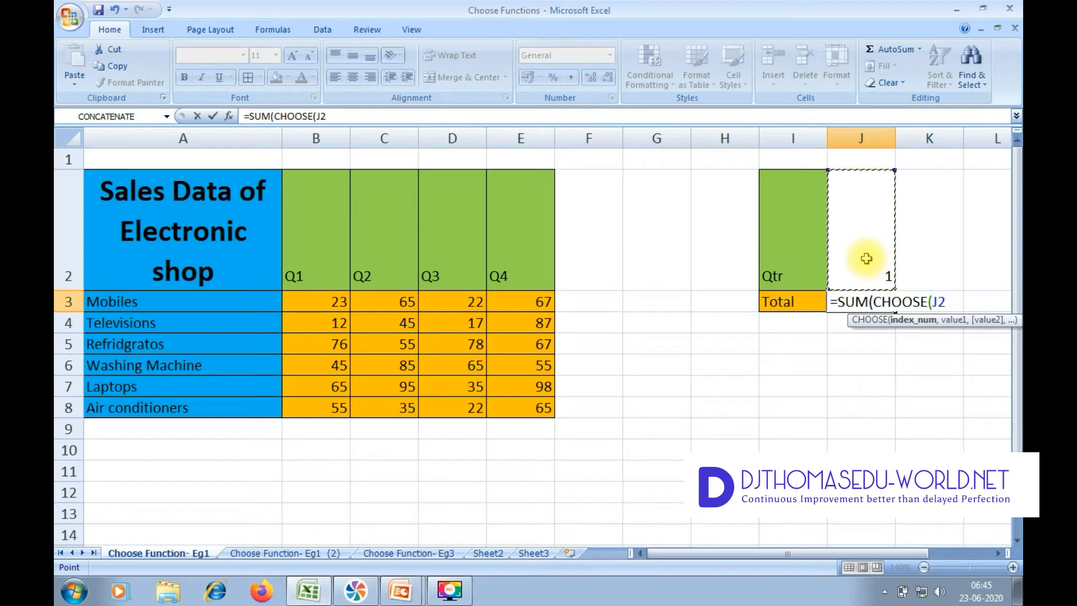
pyautogui.write(',')
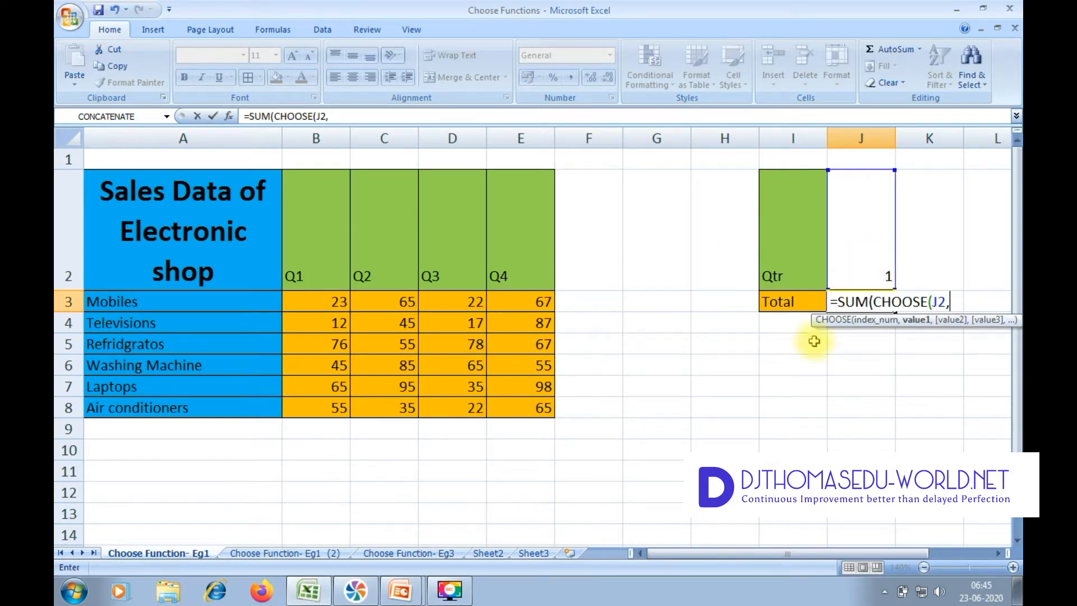
# Step: Complete the formula with the quarterly ranges B3:B8, C3:C8, D3:D8 and E3:E8 as the CHOOSE values
pyautogui.click(329, 309)
pyautogui.moveTo(329, 312); pyautogui.dragTo(327, 413)
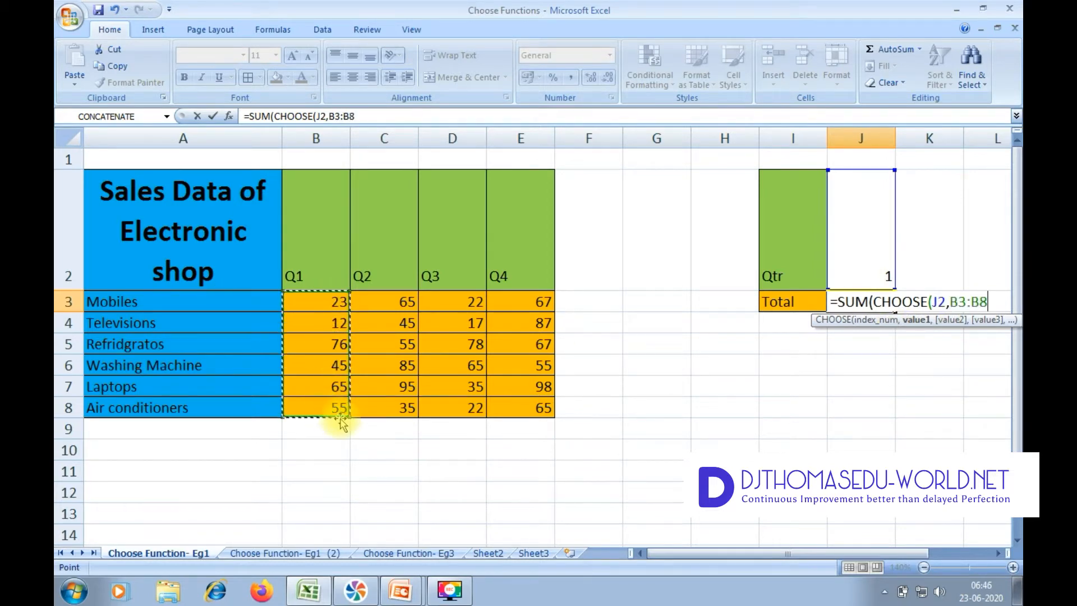
pyautogui.write(',')
pyautogui.moveTo(397, 301); pyautogui.dragTo(415, 412)
pyautogui.write(',')
pyautogui.moveTo(453, 304); pyautogui.dragTo(447, 405)
pyautogui.write(',')
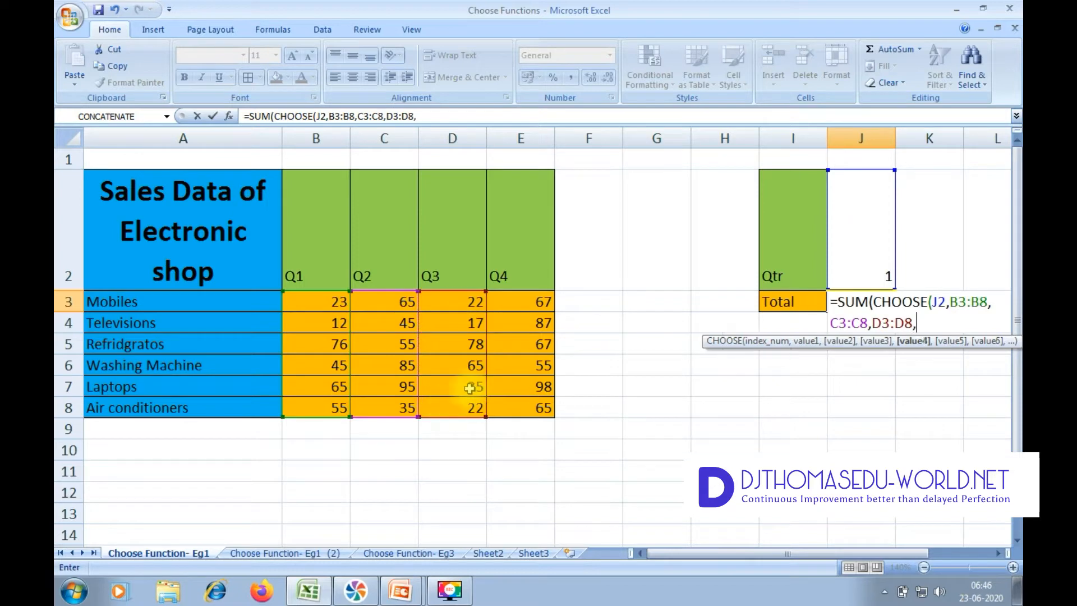
pyautogui.moveTo(518, 306); pyautogui.dragTo(513, 405)
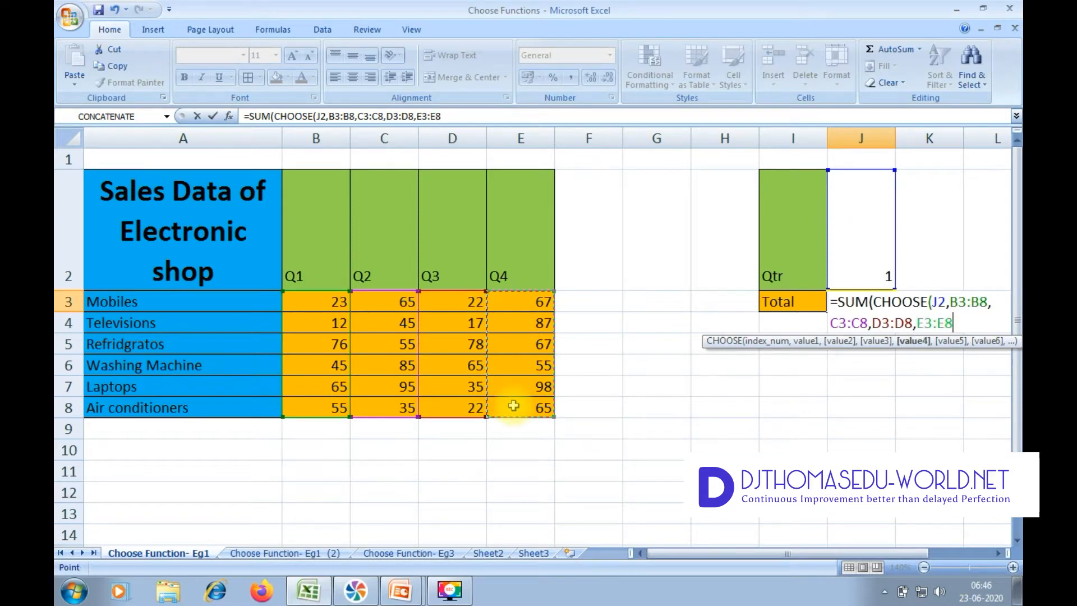
pyautogui.write('))')
pyautogui.press('Return')
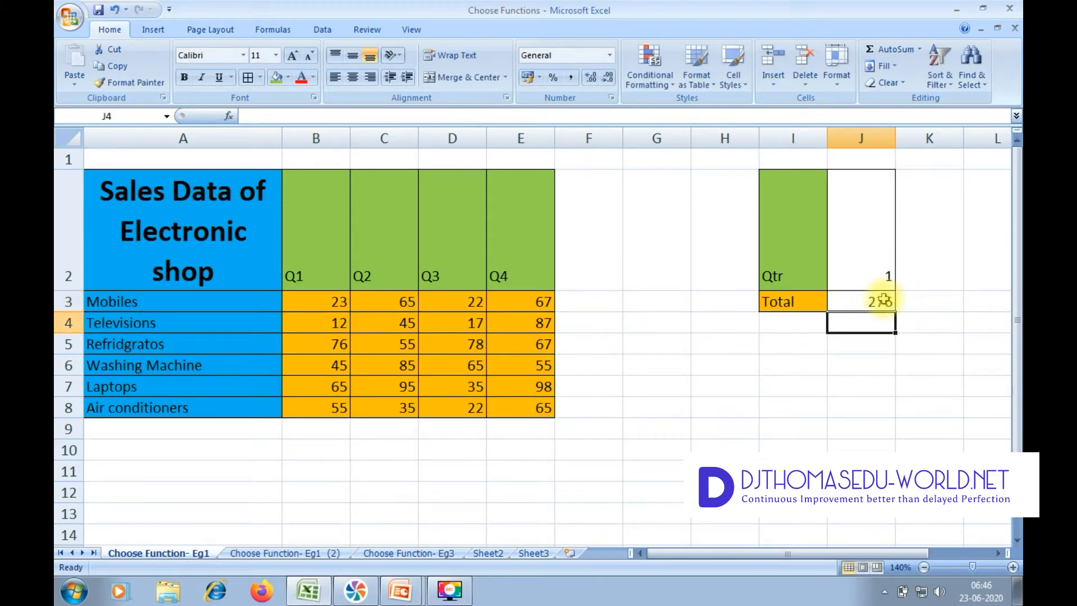
# Step: Test the Total formula by setting the quarter number in J2 to 4
pyautogui.click(883, 301)
pyautogui.click(886, 264)
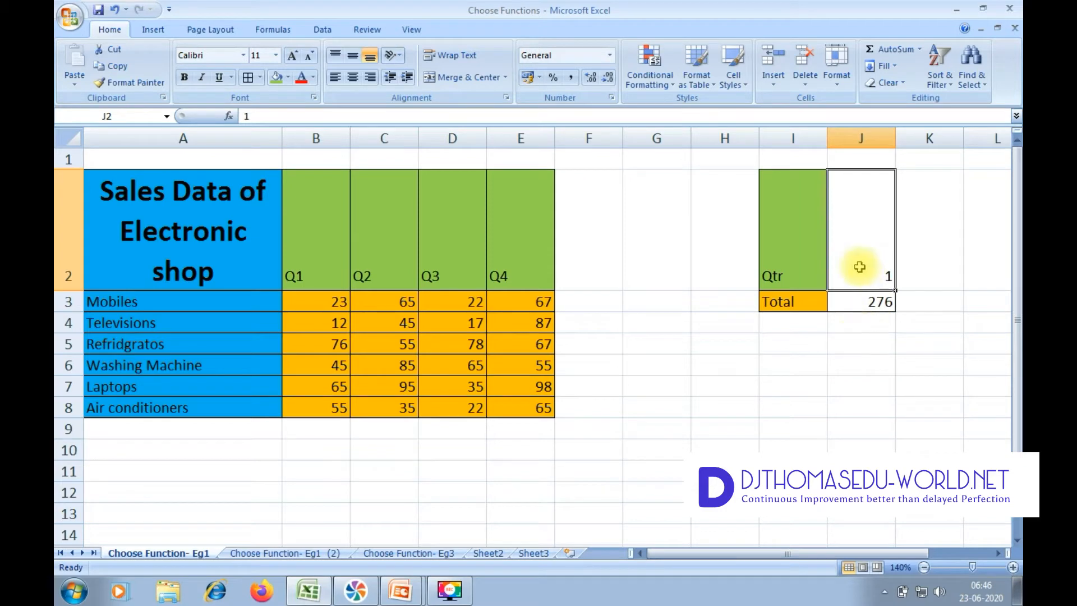
pyautogui.write('4')
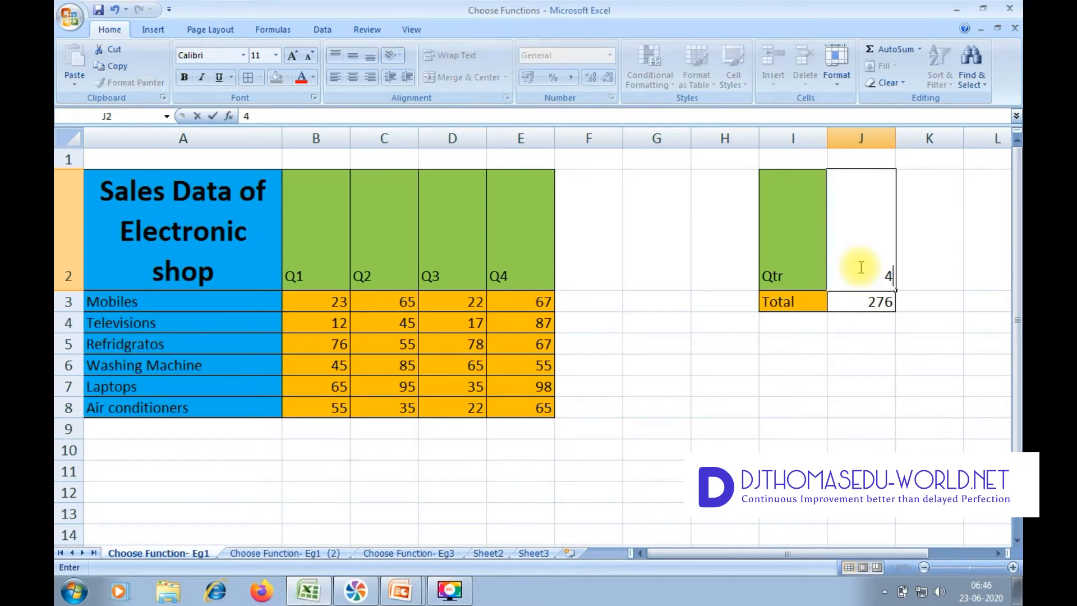
pyautogui.press('Return')
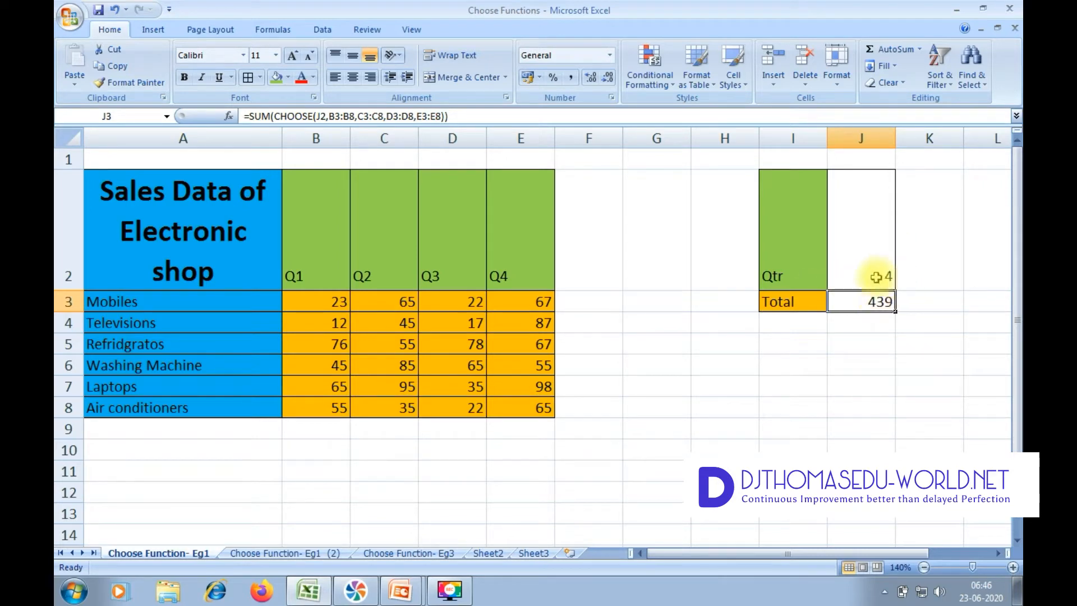
# Step: Set the quarter number in J2 to 3 and check the Total against the Q3 sales values in D3:D8
pyautogui.doubleClick(878, 265)
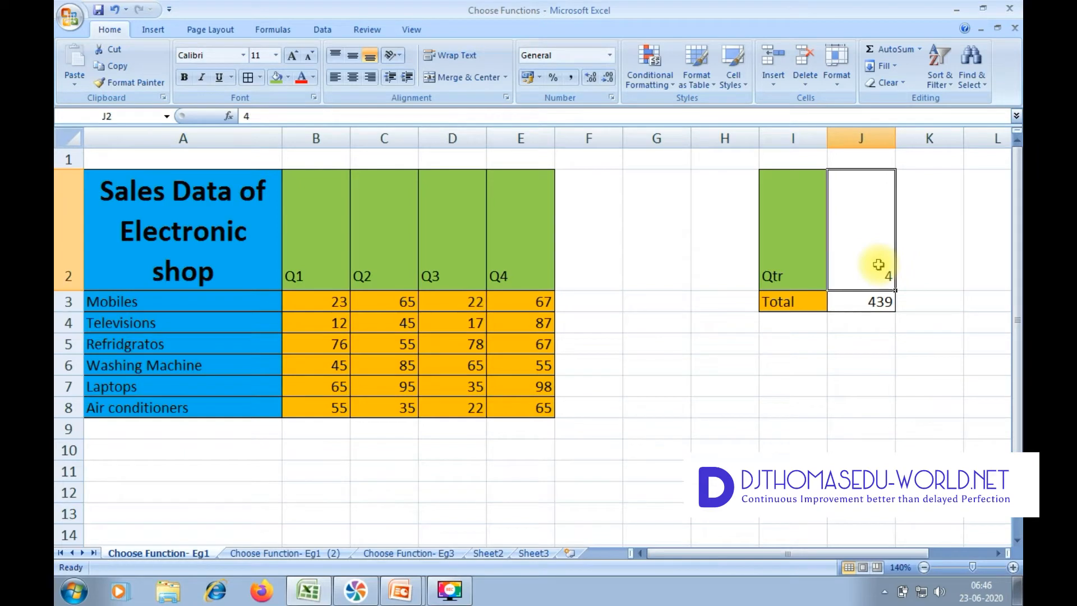
pyautogui.press('BackSpace')
pyautogui.write('3')
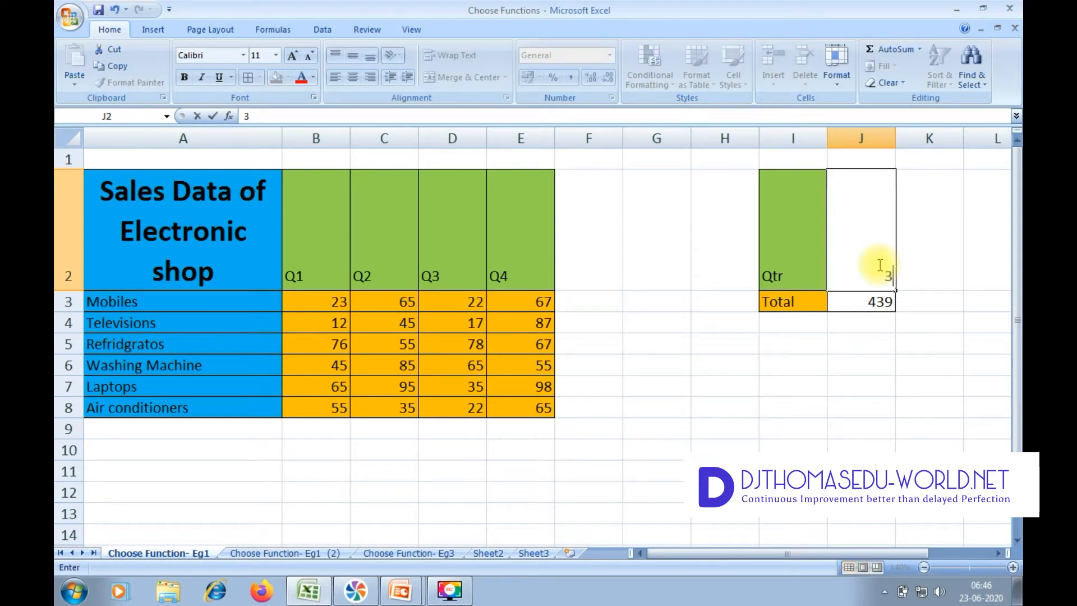
pyautogui.press('Return')
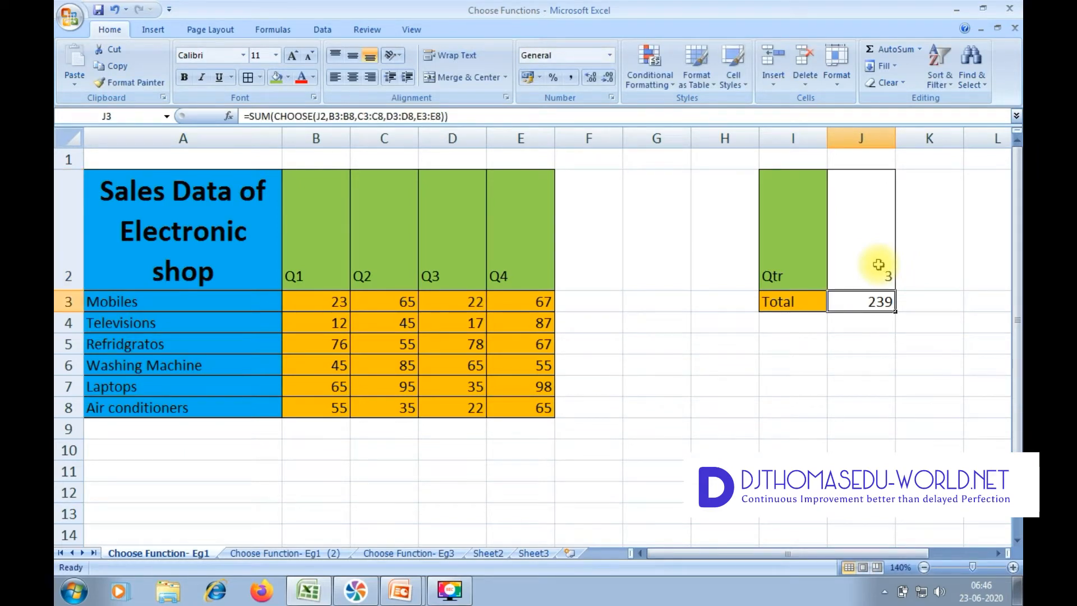
pyautogui.moveTo(458, 296); pyautogui.dragTo(474, 405)
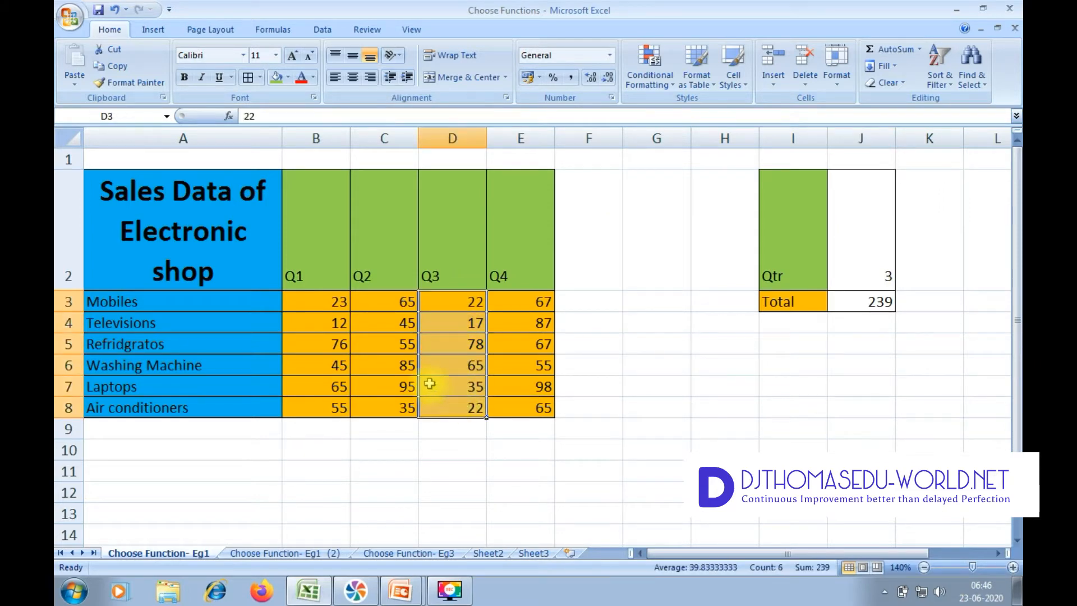
pyautogui.click(865, 303)
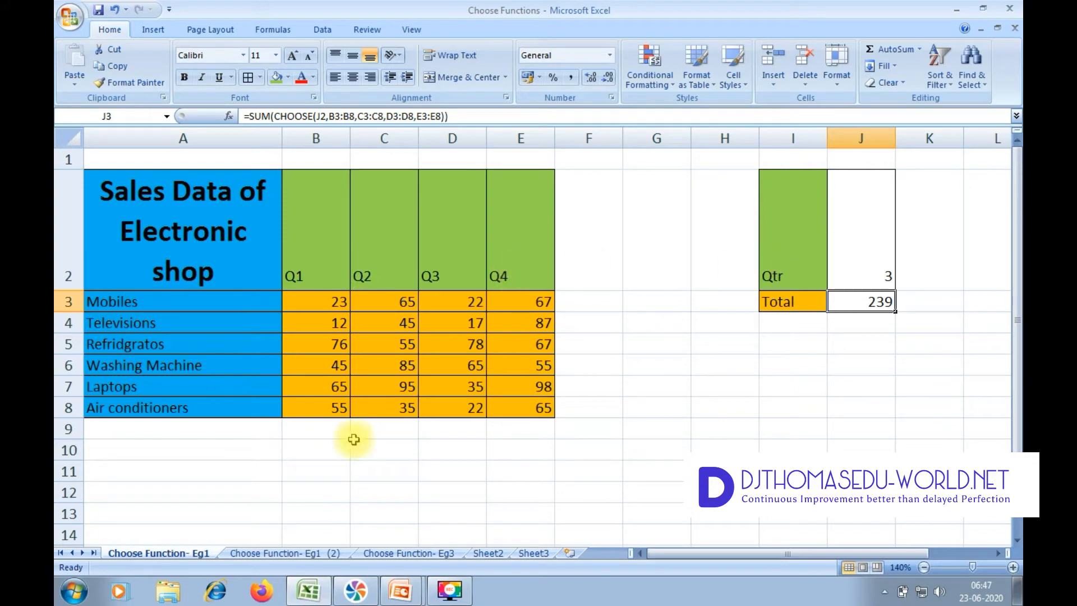
# Step: Open the sheet Choose Function- Eg1 (2) and review its index numbers and the name list in column I
pyautogui.click(272, 555)
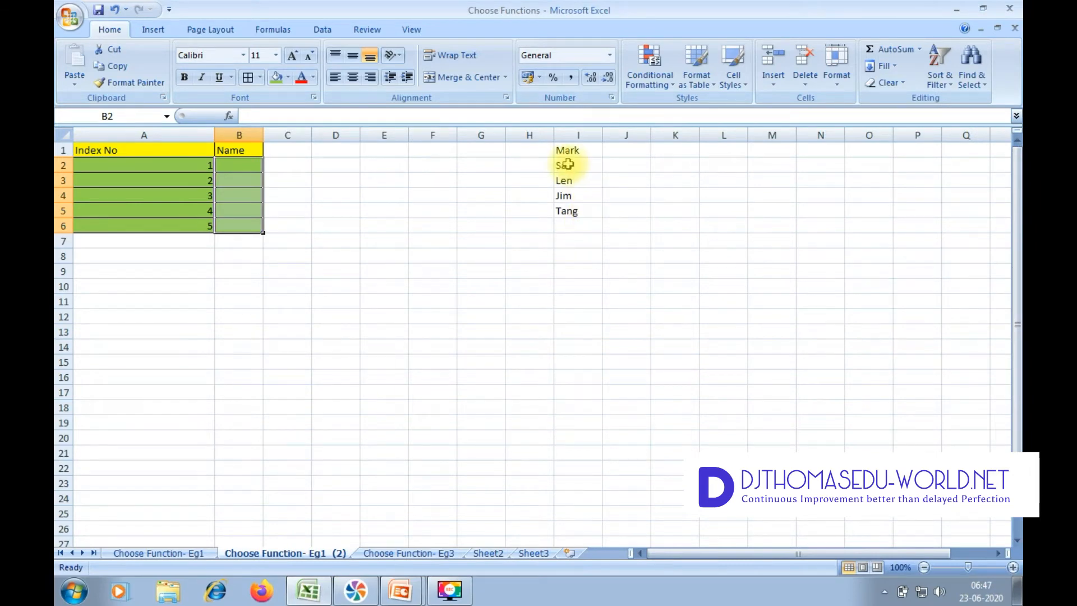
pyautogui.moveTo(561, 165); pyautogui.dragTo(568, 215)
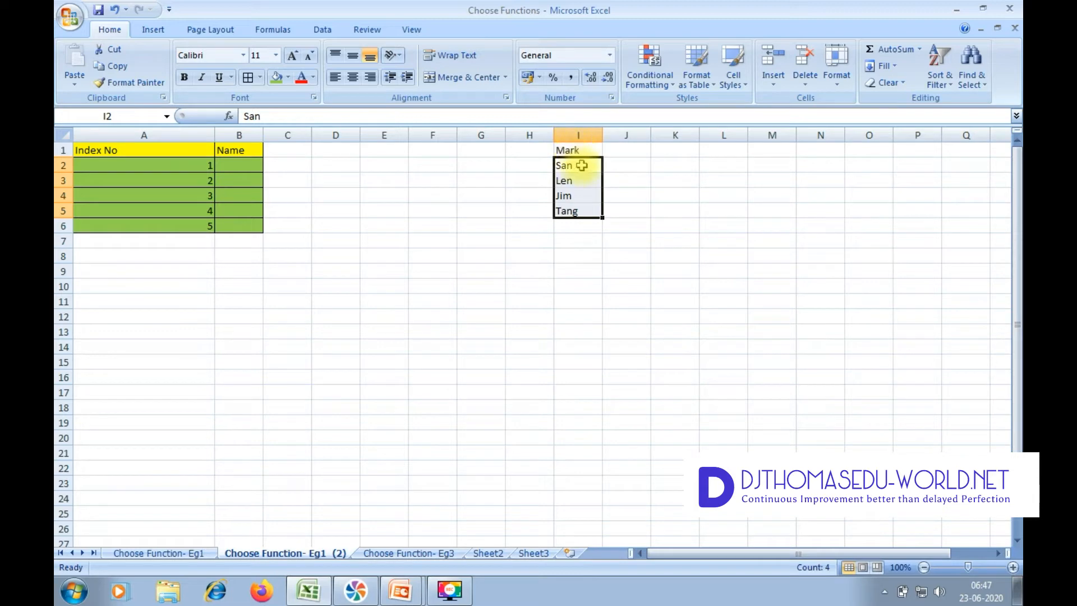
pyautogui.click(1012, 567)
pyautogui.click(1013, 567)
pyautogui.click(1012, 568)
pyautogui.click(1013, 567)
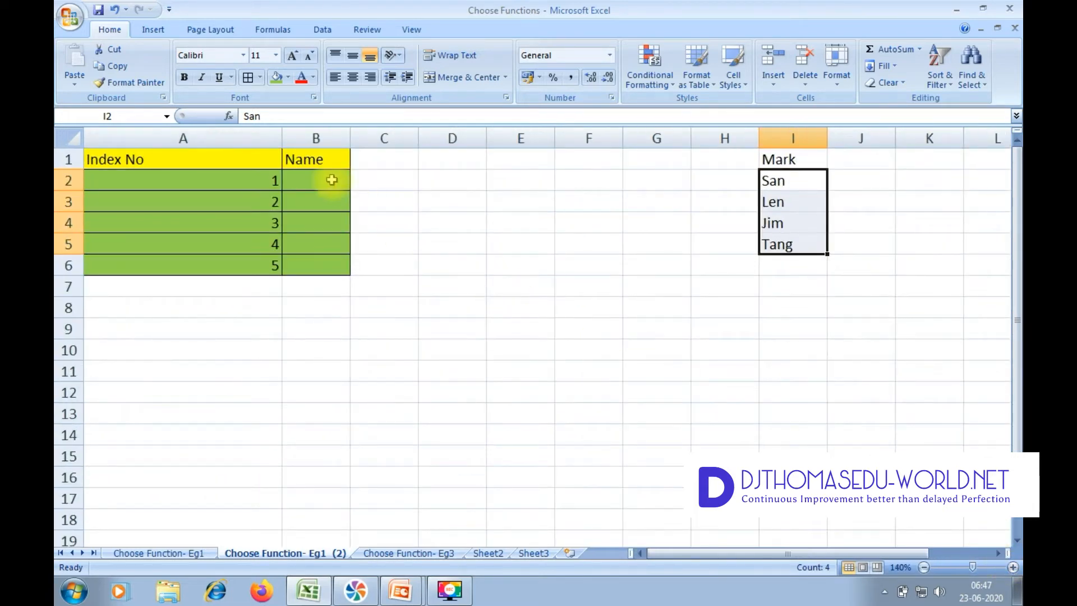
pyautogui.click(303, 182)
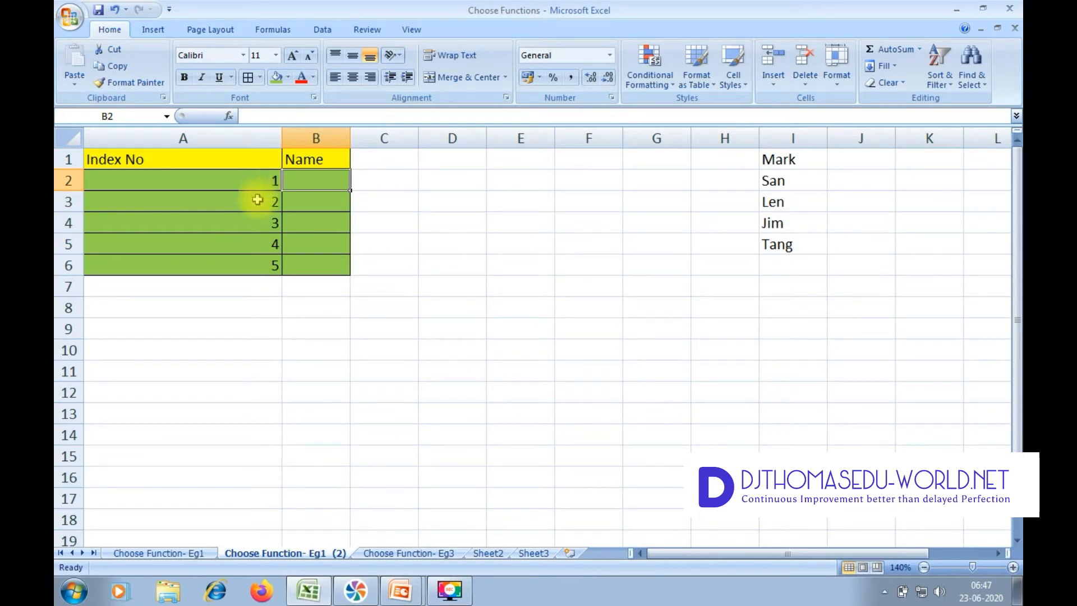
pyautogui.moveTo(258, 180); pyautogui.dragTo(253, 261)
pyautogui.moveTo(769, 185); pyautogui.dragTo(776, 244)
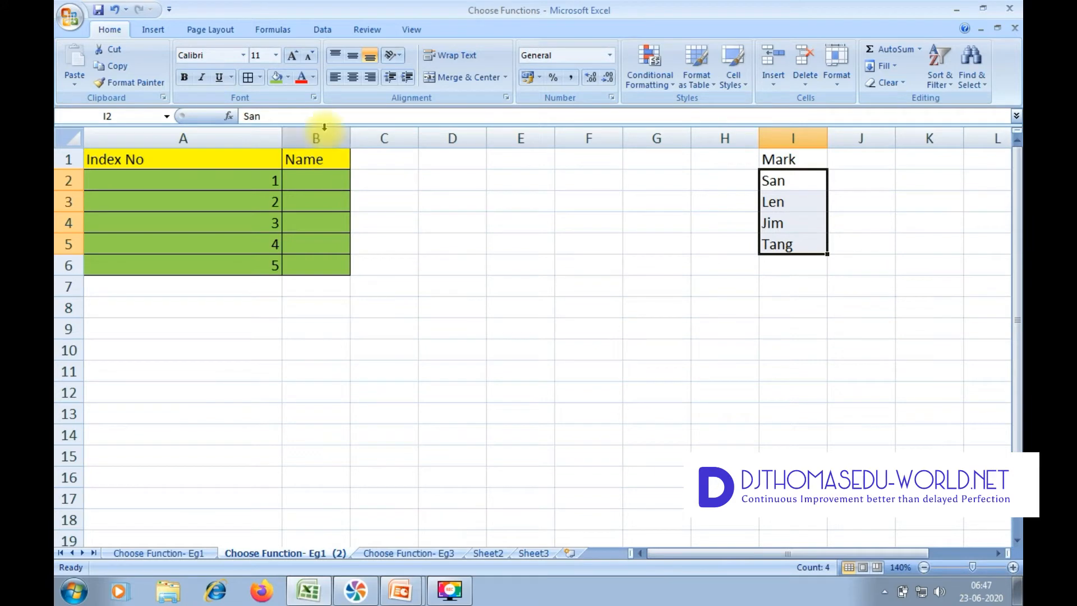
# Step: Begin a CHOOSE formula in Name cell B2 with index cell A2 as the index number
pyautogui.click(321, 179)
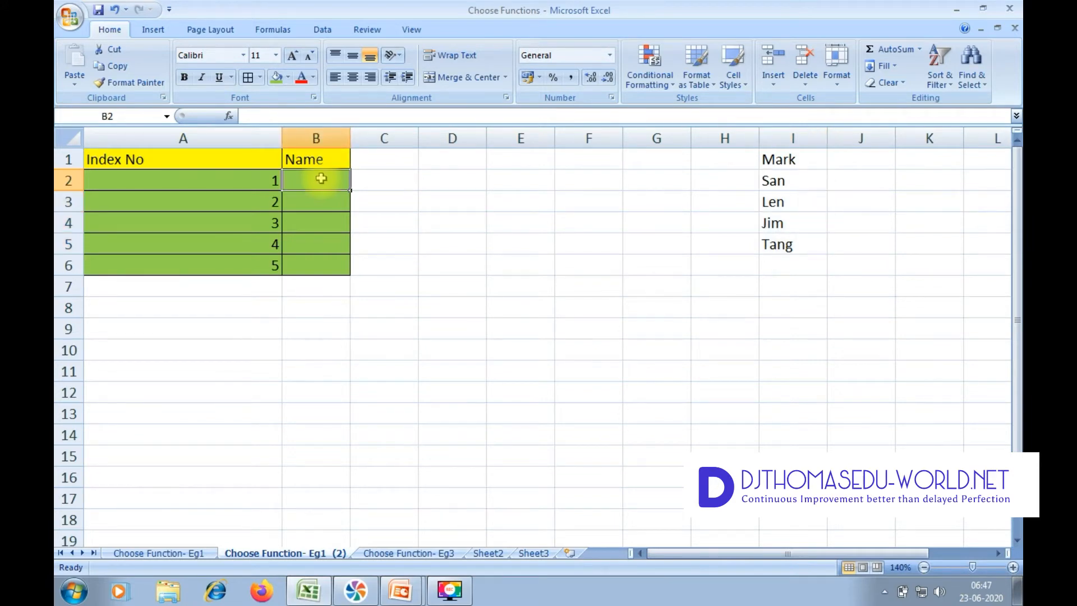
pyautogui.write('=ch')
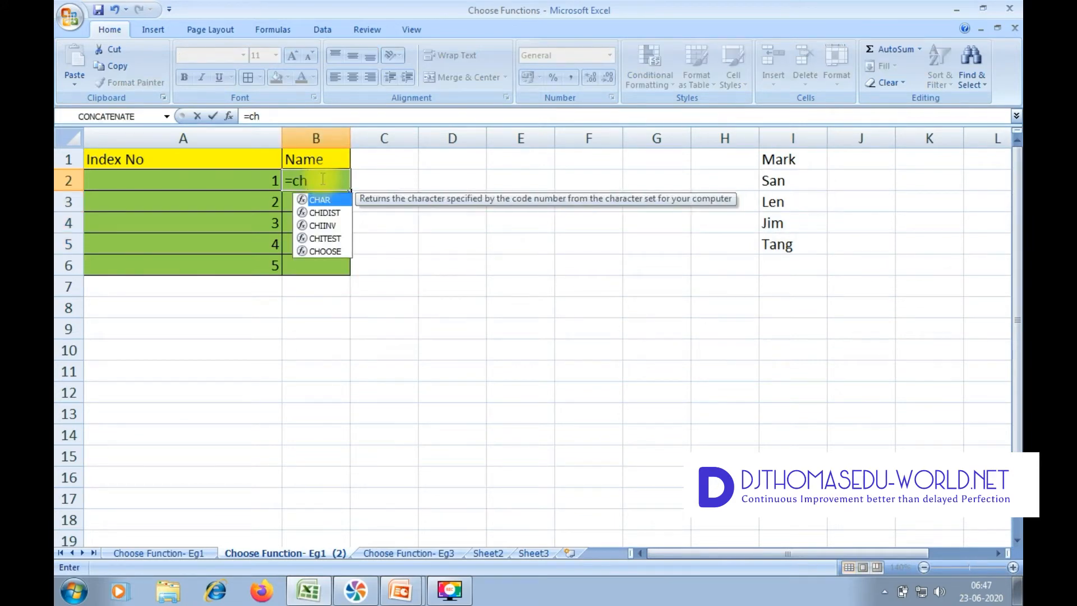
pyautogui.write('o')
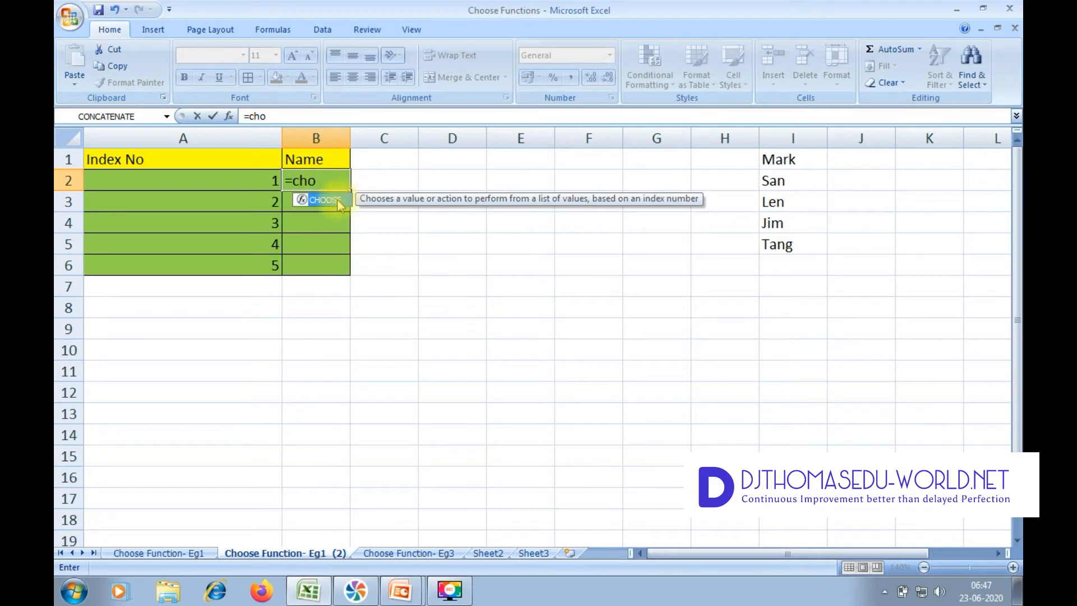
pyautogui.doubleClick(332, 200)
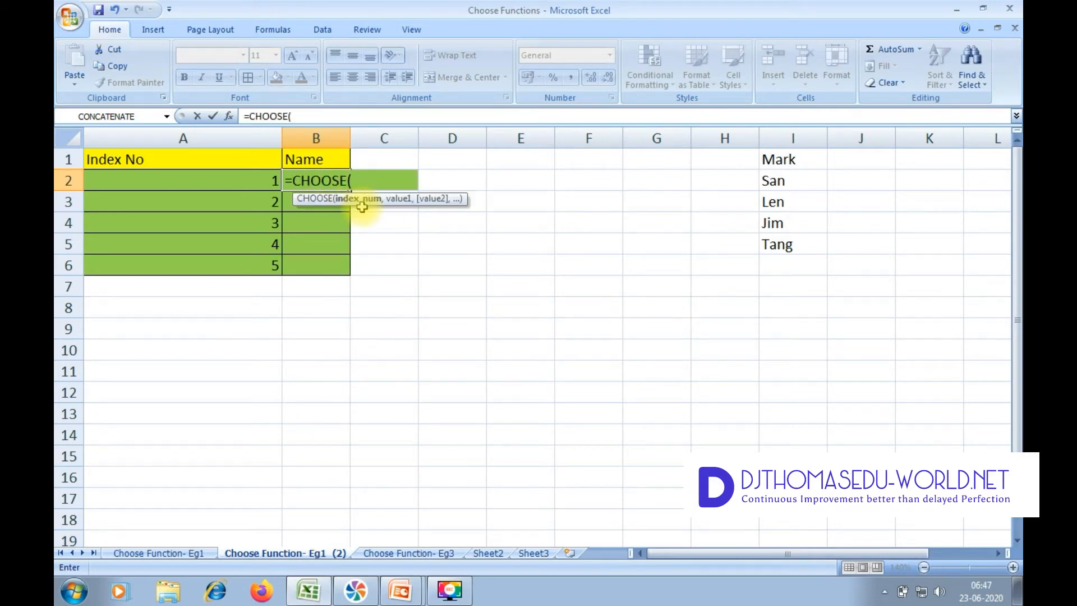
pyautogui.click(256, 176)
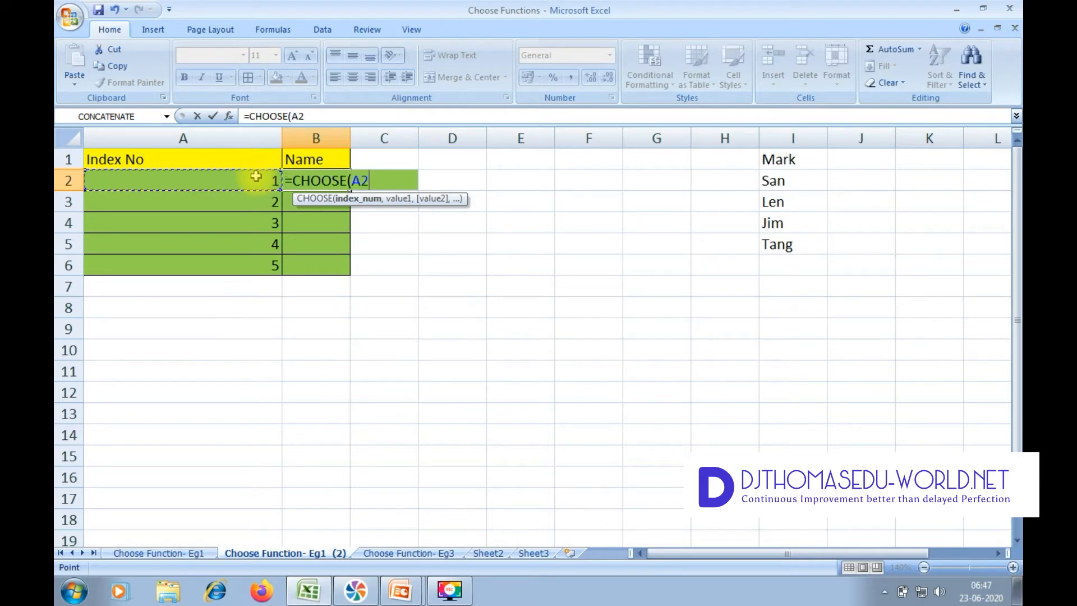
pyautogui.write(',')
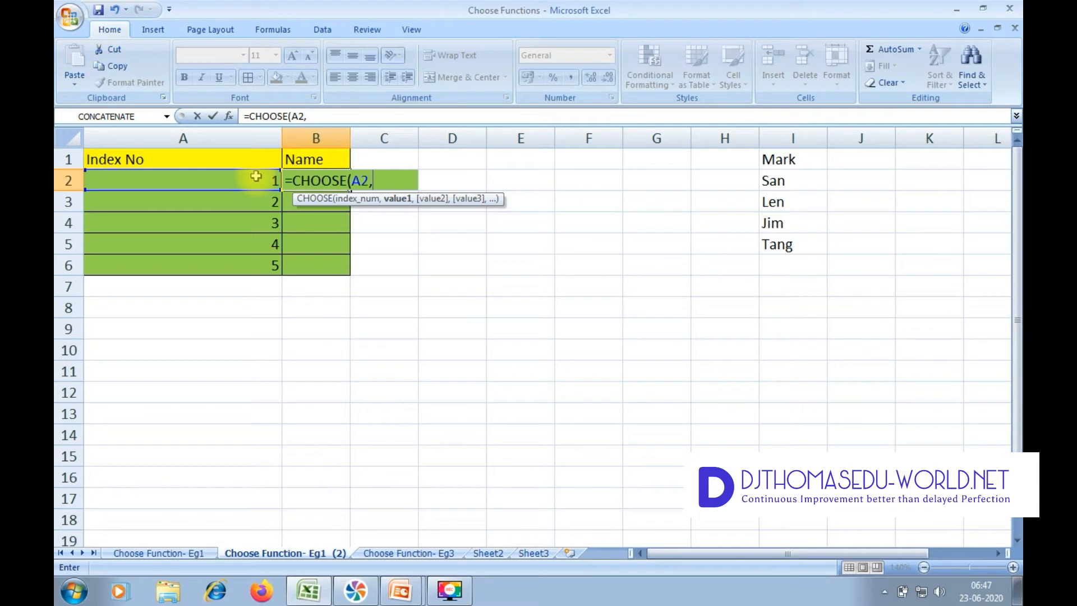
# Step: Complete the CHOOSE formula in B2 with the five column I names as quoted text values, ordered I2 through I5 with I1 last
pyautogui.write('"')
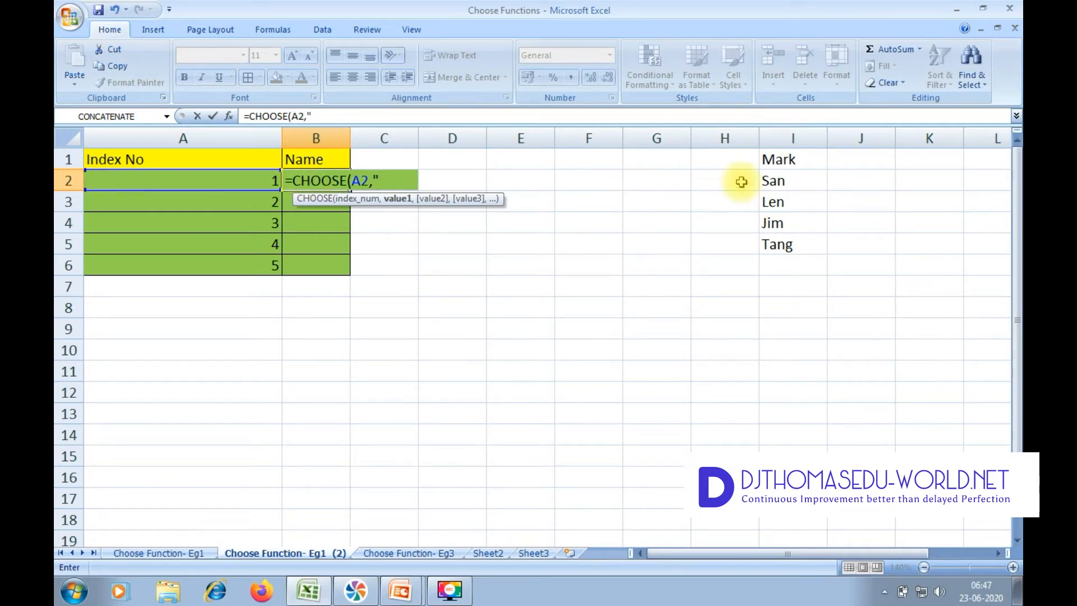
pyautogui.write('San')
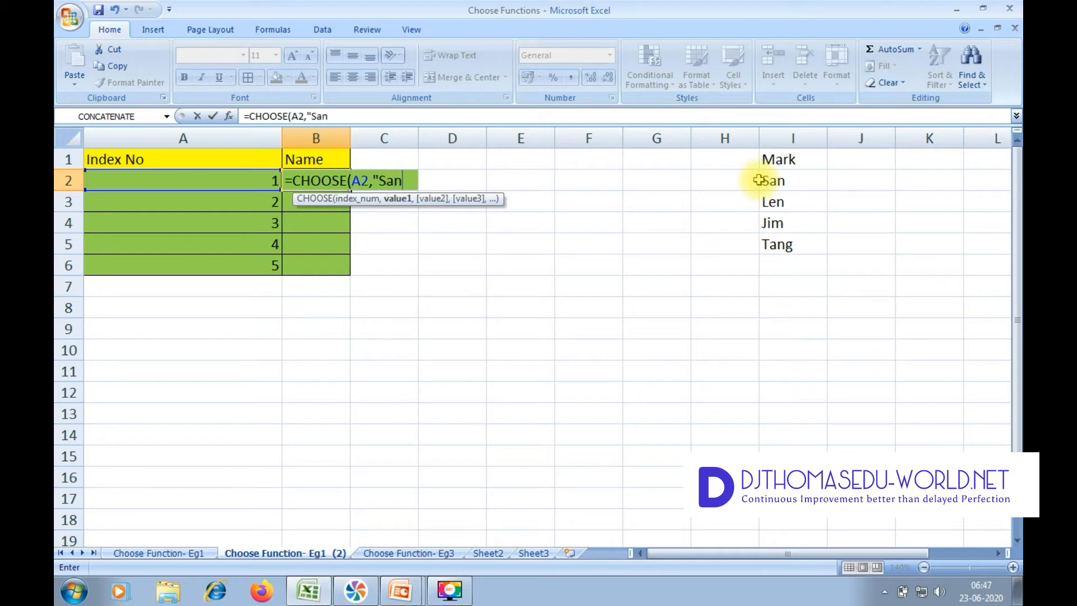
pyautogui.write('",')
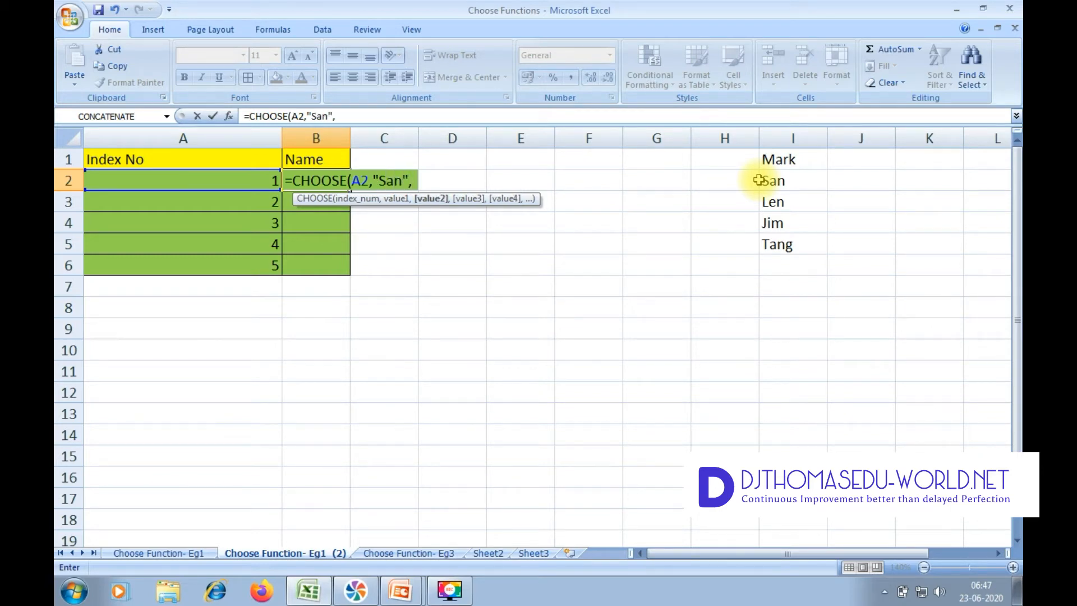
pyautogui.write('"')
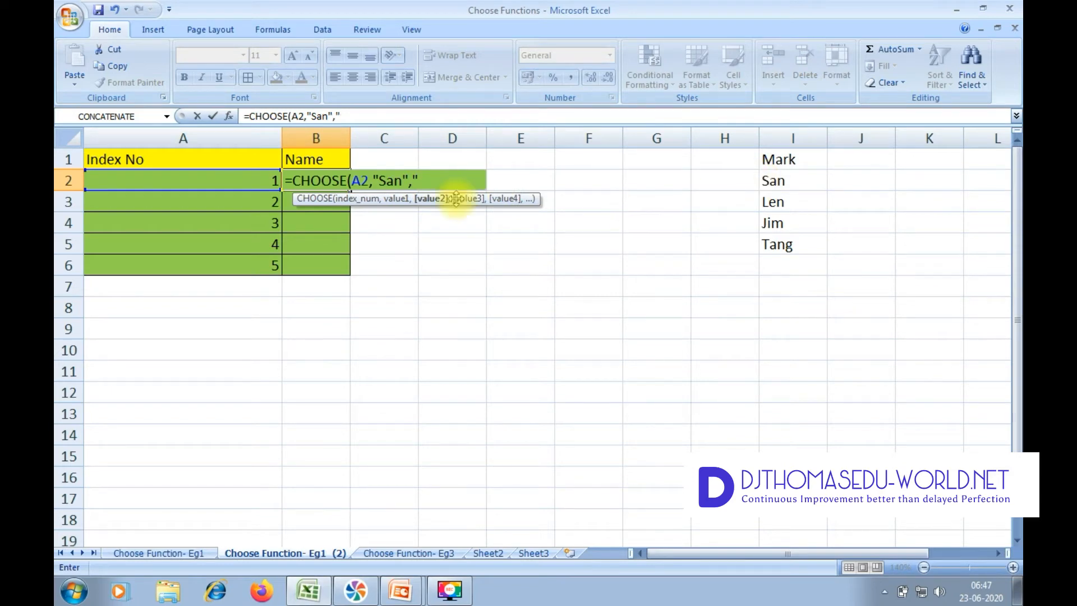
pyautogui.write('len",')
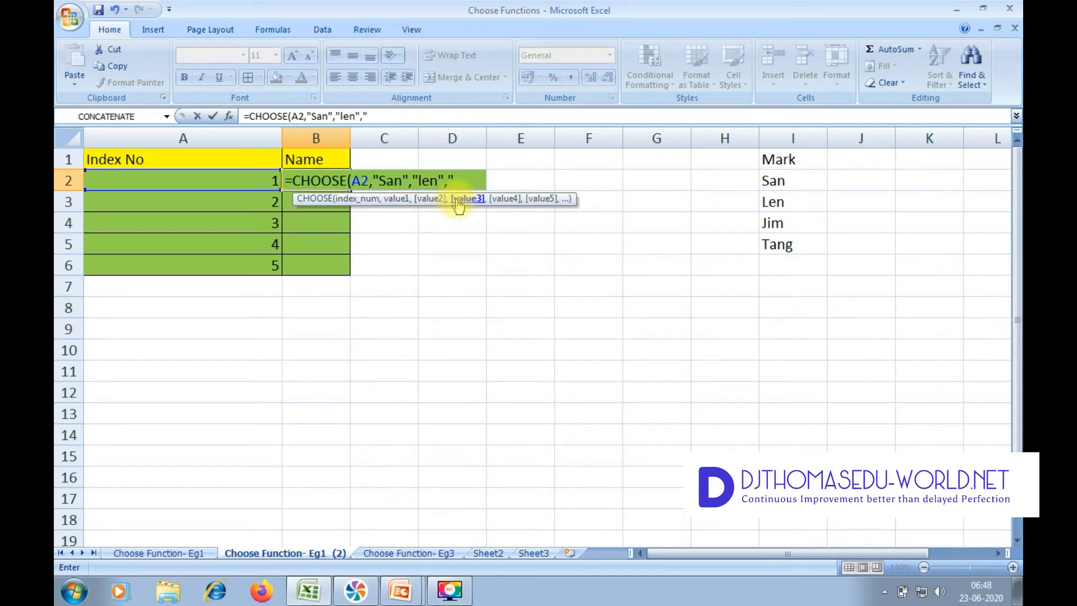
pyautogui.write('"jim",')
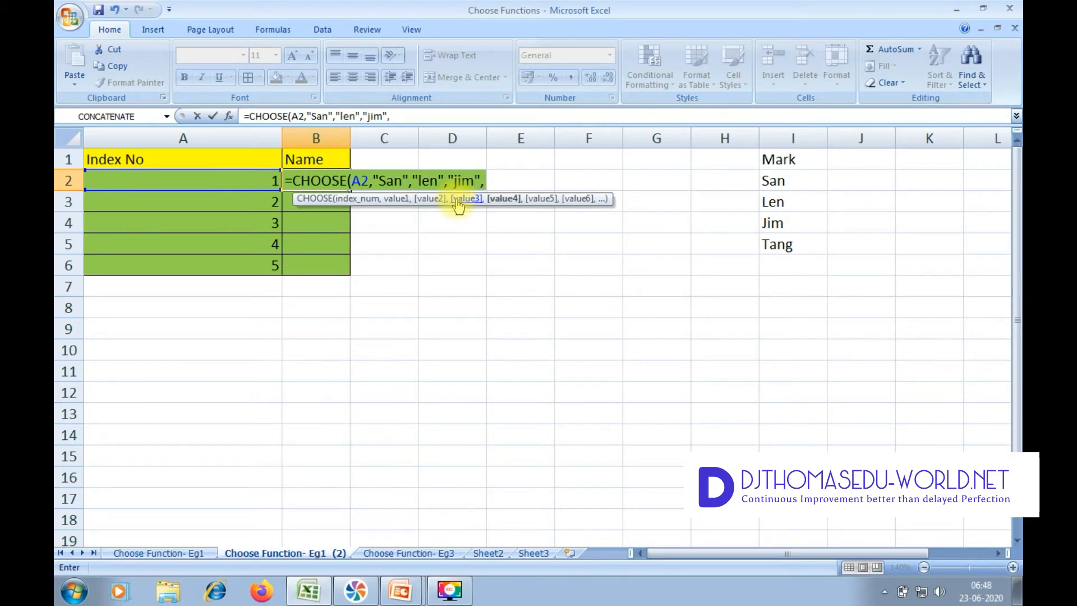
pyautogui.write('"')
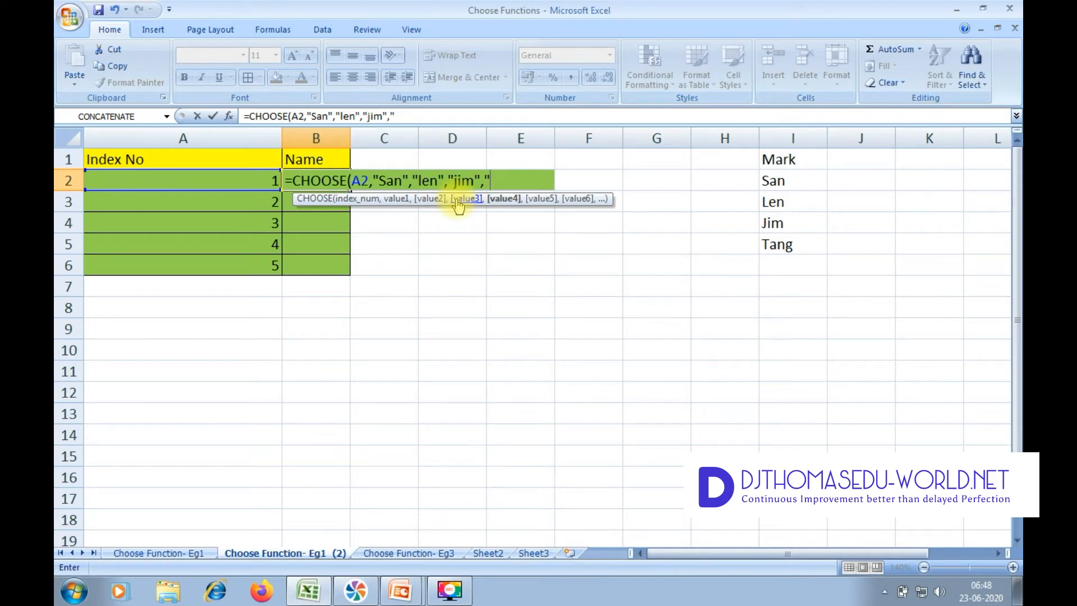
pyautogui.write('tang",')
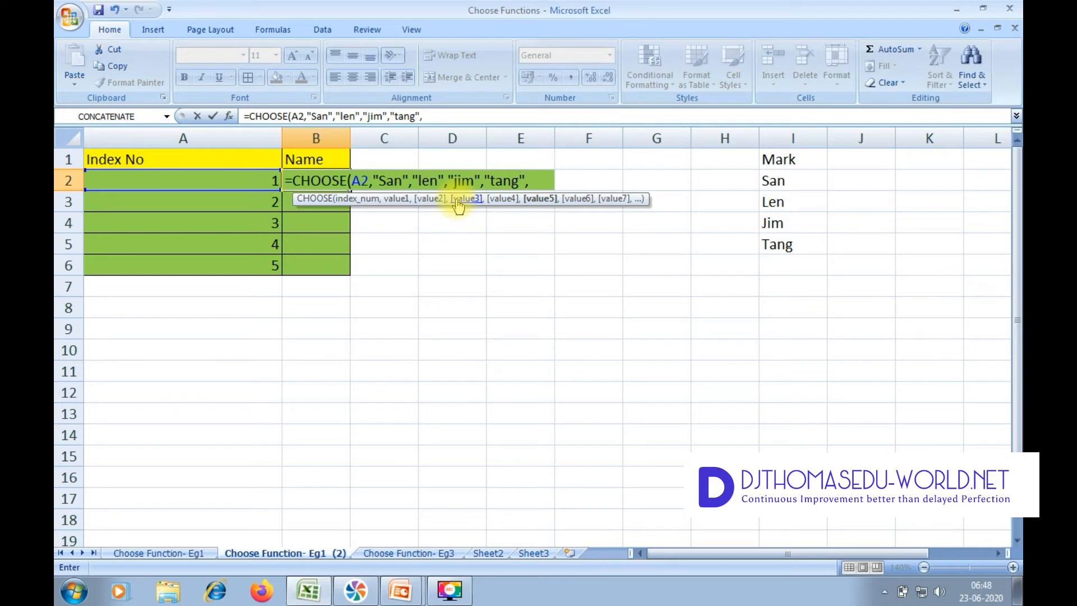
pyautogui.write('mar')
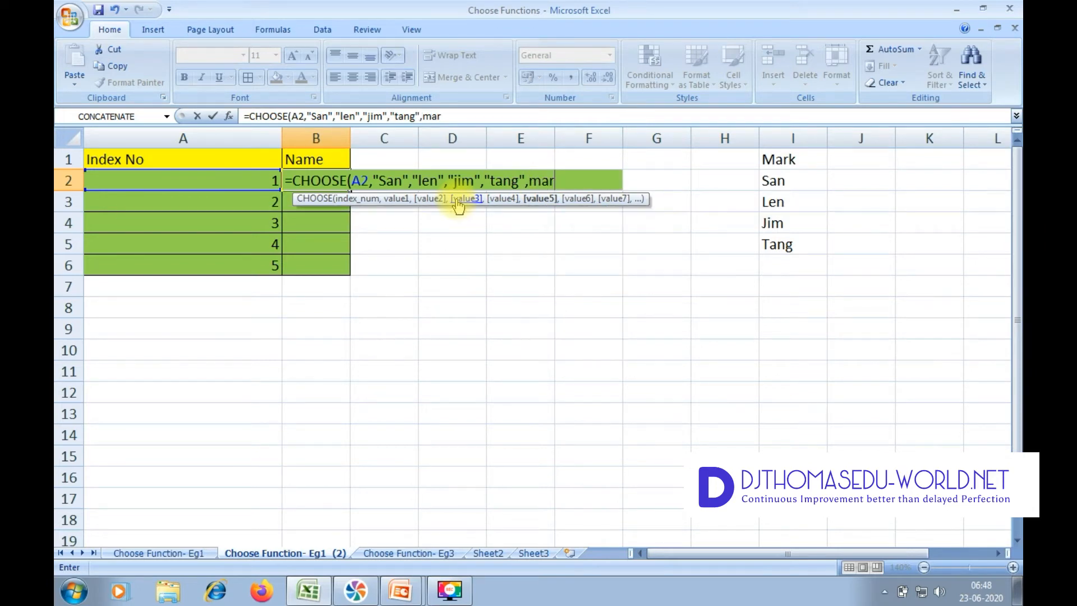
pyautogui.write('k")')
pyautogui.press('Return')
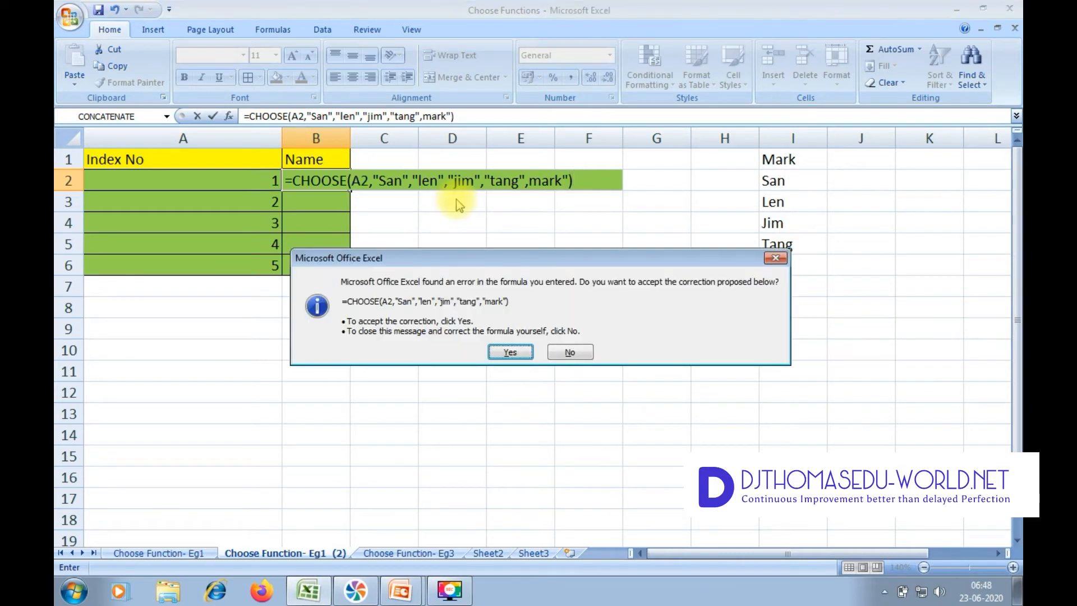
pyautogui.click(511, 353)
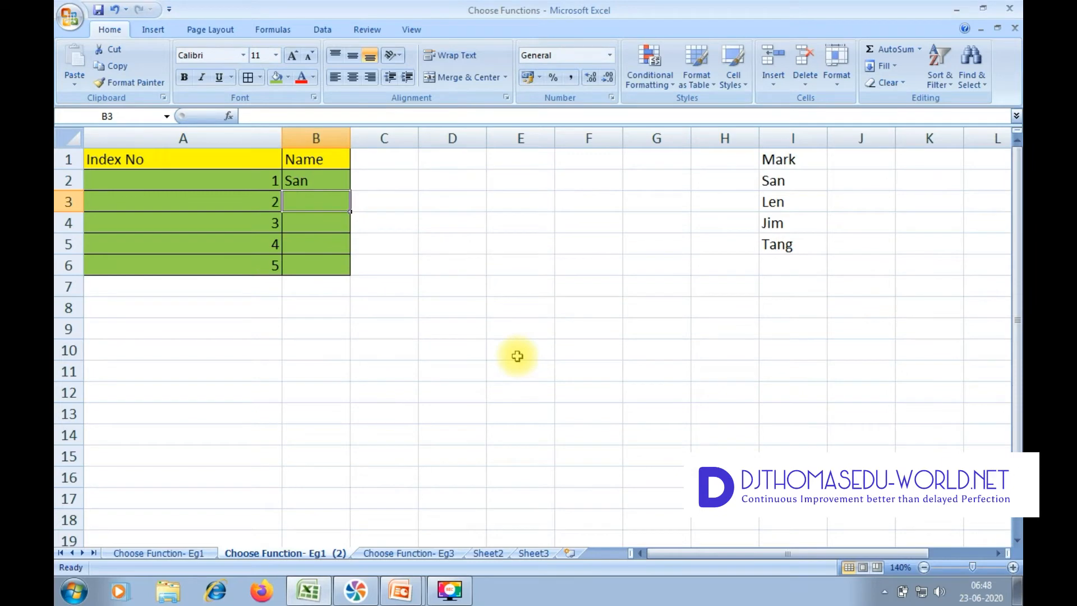
# Step: Fill the CHOOSE formula from B2 down through B6
pyautogui.click(339, 183)
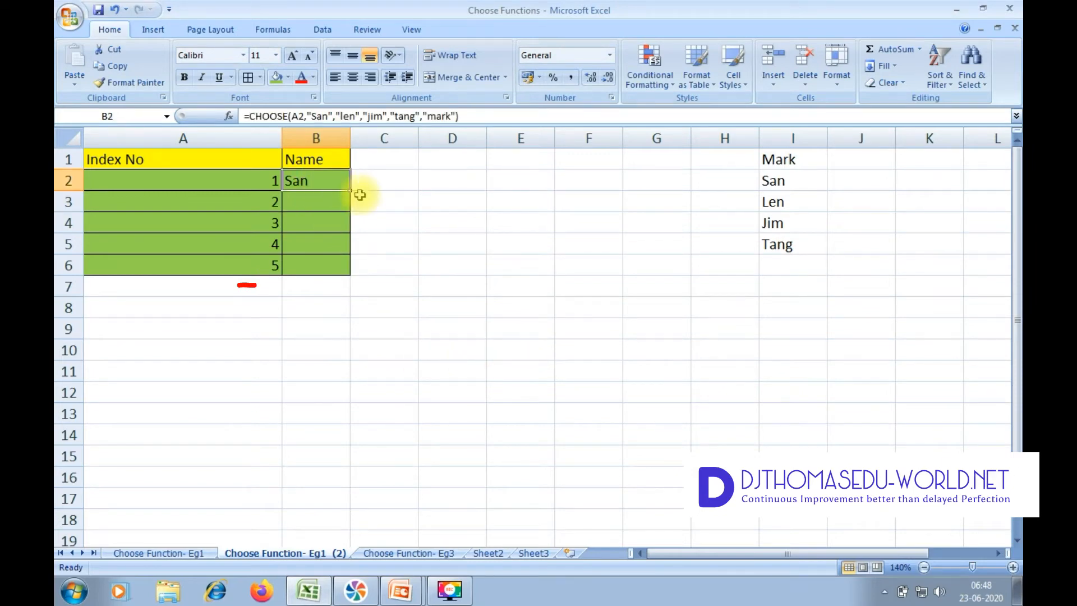
pyautogui.moveTo(351, 191)
pyautogui.mouseDown()
pyautogui.moveTo(354, 265)
pyautogui.moveTo(386, 299)
pyautogui.mouseUp()
pyautogui.click(510, 283)
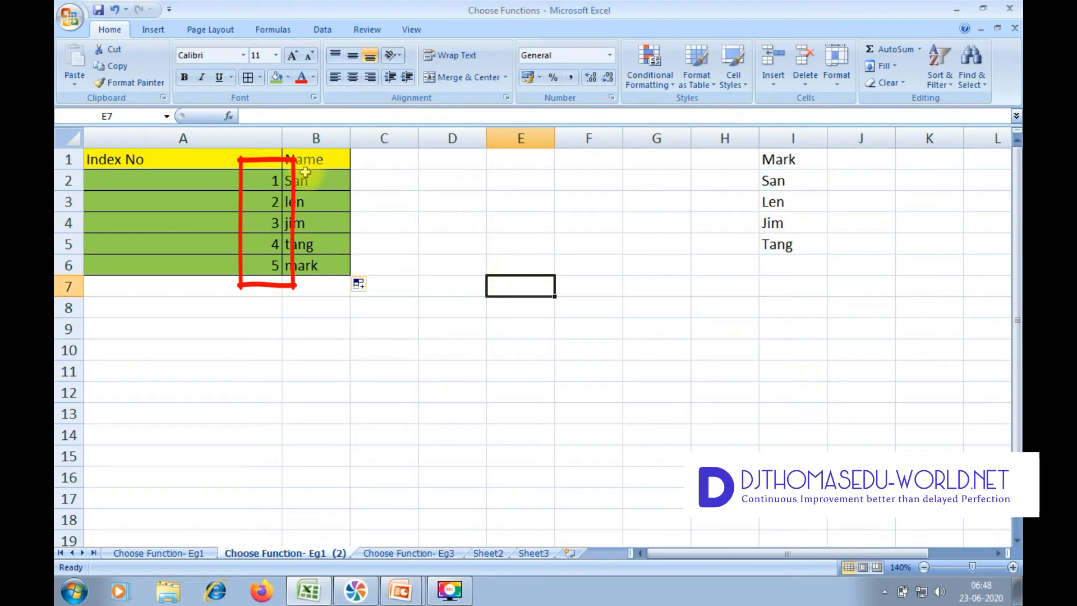
# Step: Compare the index numbers in A2:A6 with the returned names in B2:B6 and review the formula's value order
pyautogui.click(305, 174)
pyautogui.moveTo(249, 181); pyautogui.dragTo(253, 268)
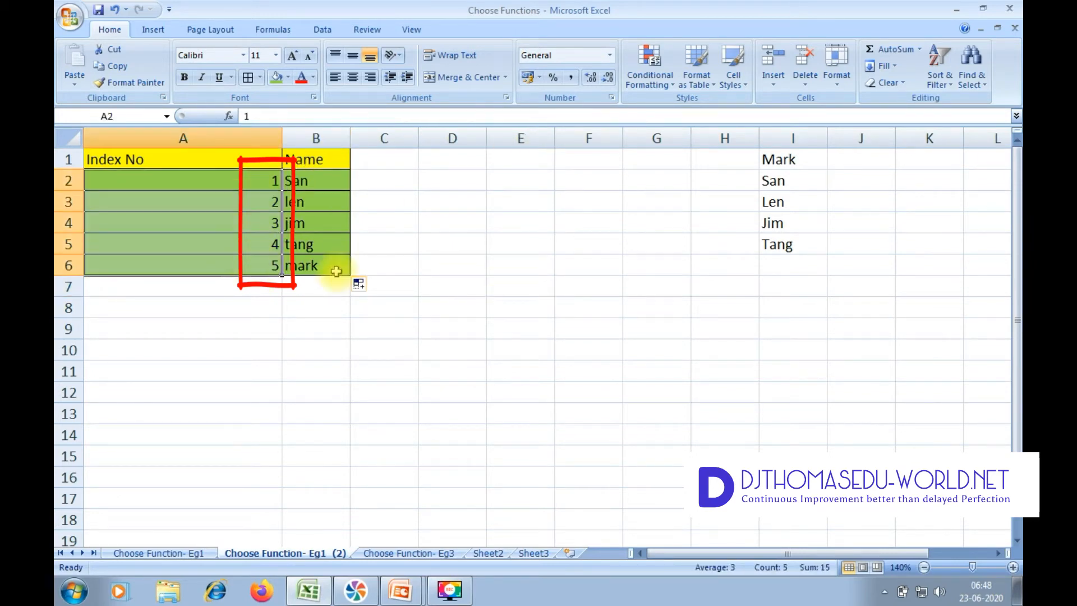
pyautogui.click(327, 180)
pyautogui.moveTo(327, 180); pyautogui.dragTo(315, 264)
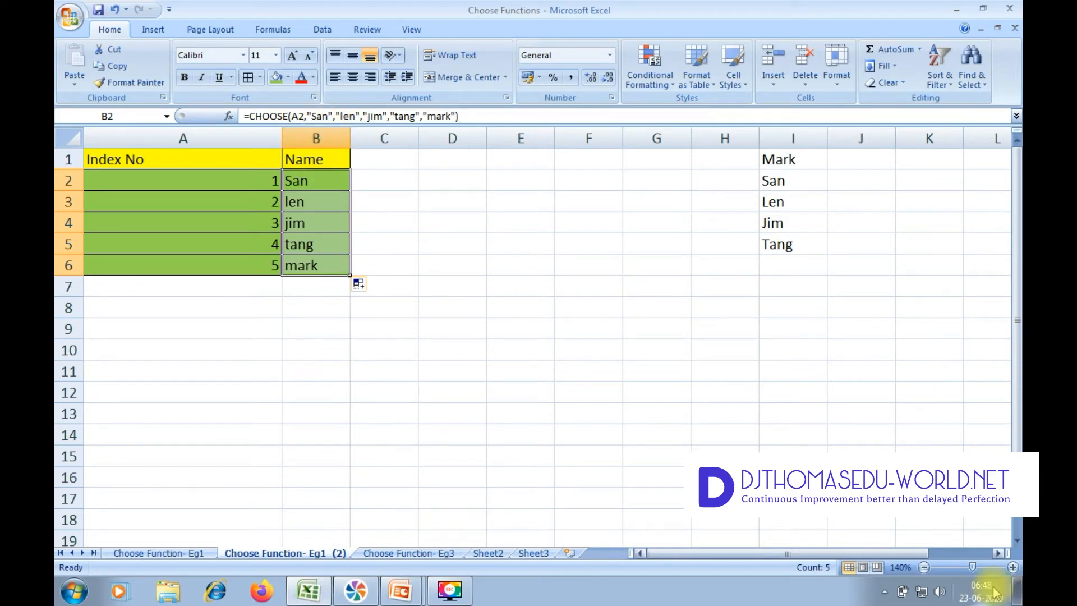
pyautogui.click(1013, 567)
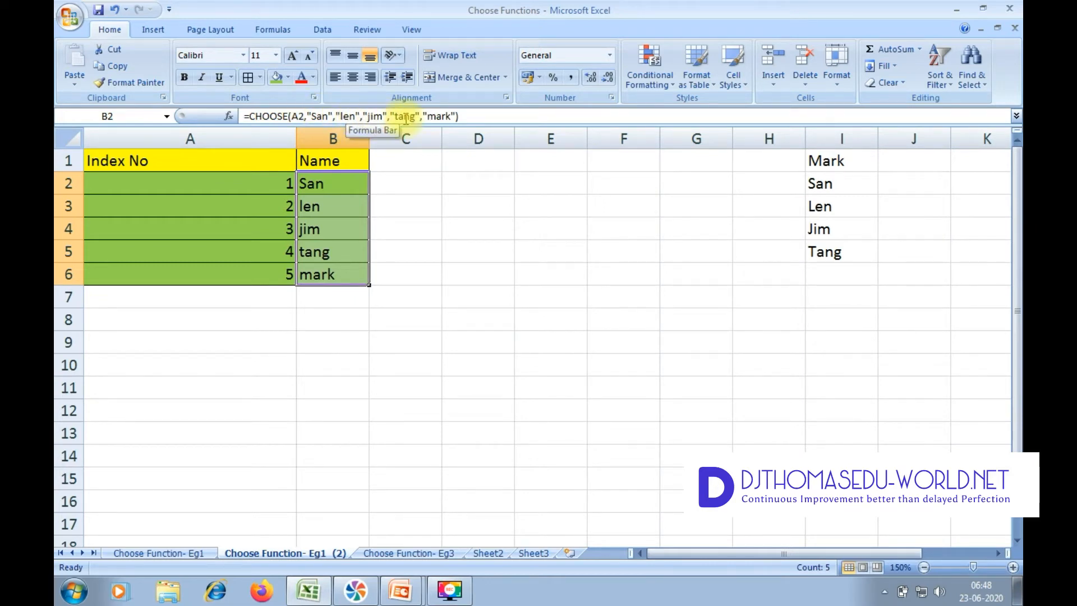
pyautogui.click(480, 254)
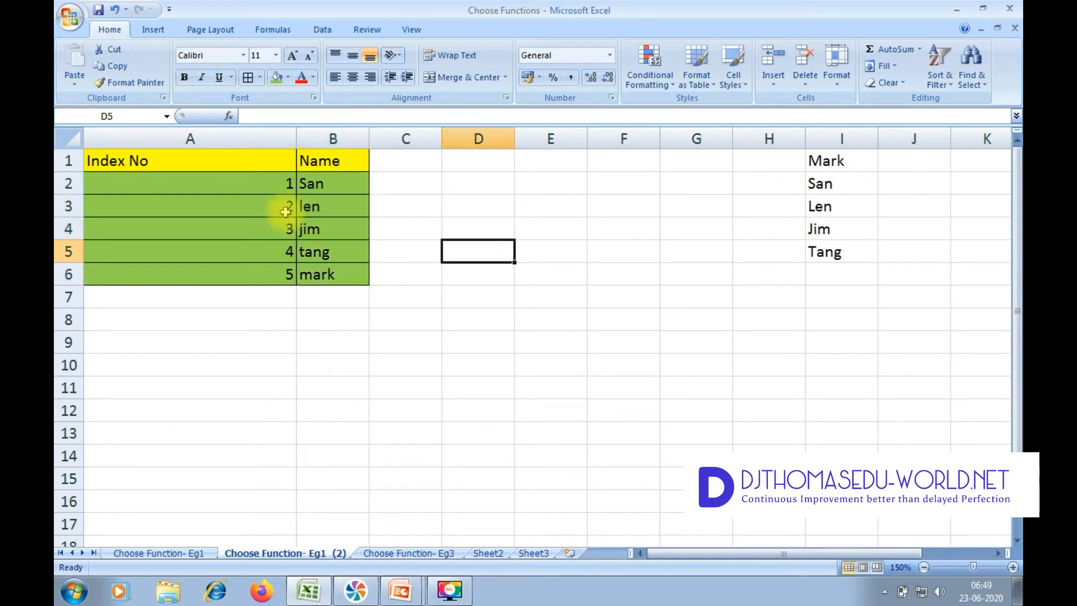
# Step: Set the index number in A5 to 1 and check the name returned in B5
pyautogui.click(284, 250)
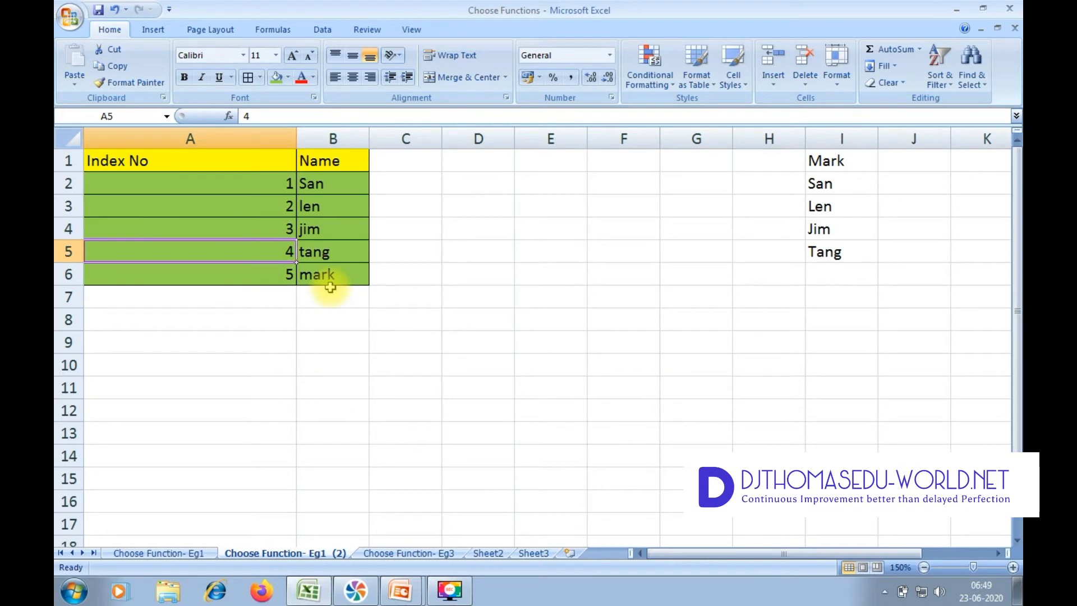
pyautogui.write('1')
pyautogui.press('Return')
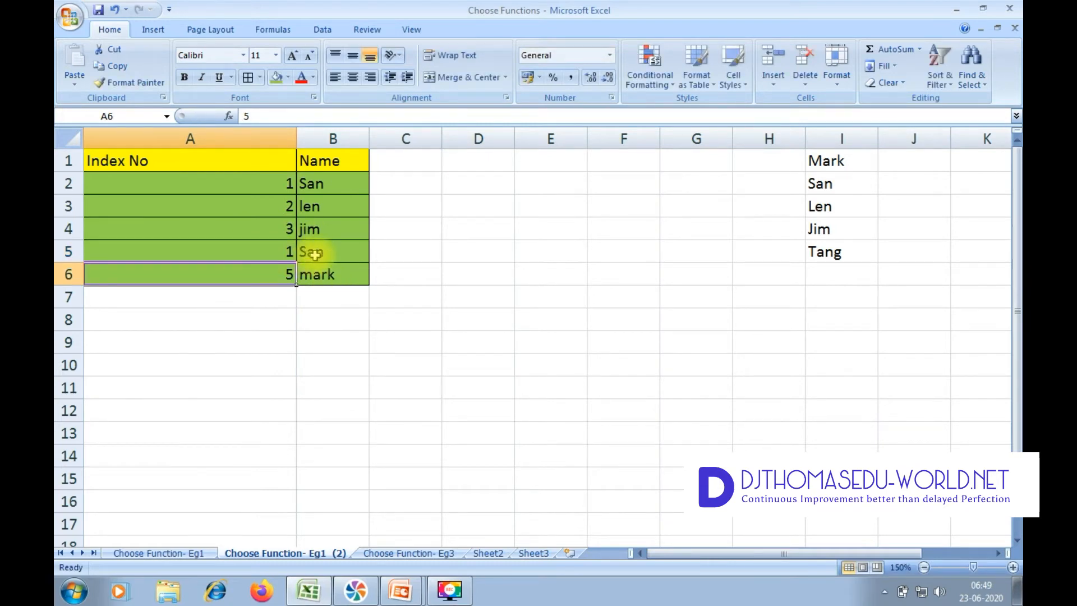
pyautogui.click(310, 252)
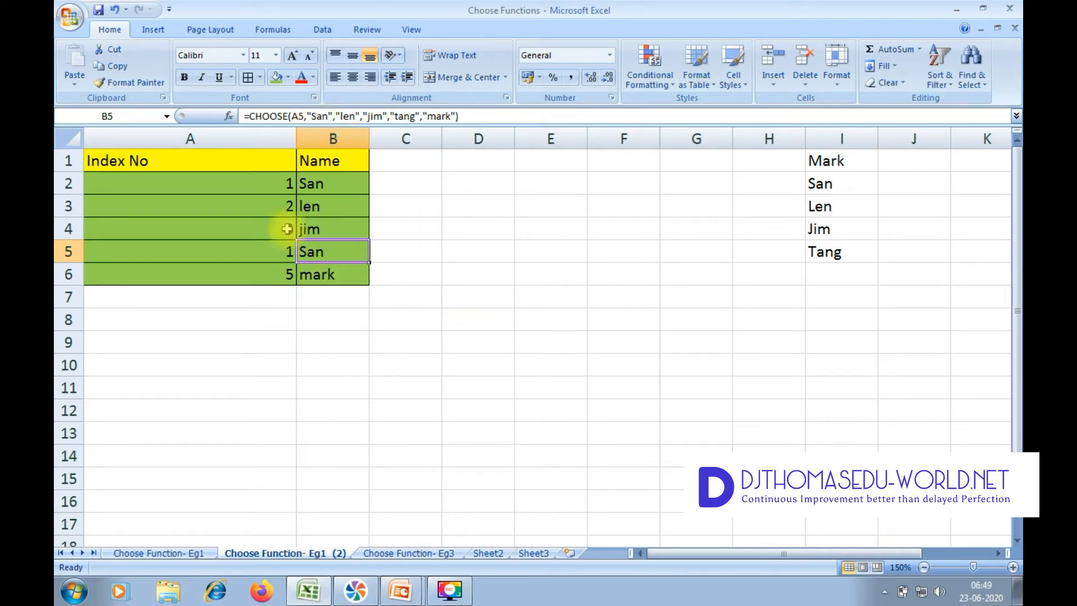
# Step: Set the index number in A3 to 5, check the name returned in B3, and review the index numbers in A2:A6
pyautogui.click(274, 205)
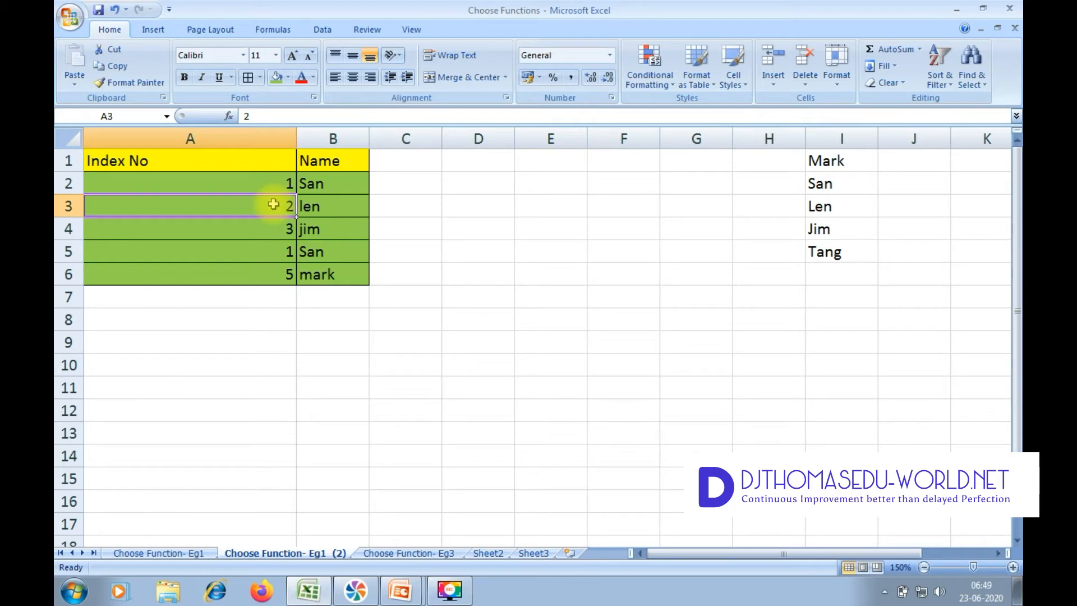
pyautogui.write('5')
pyautogui.press('Return')
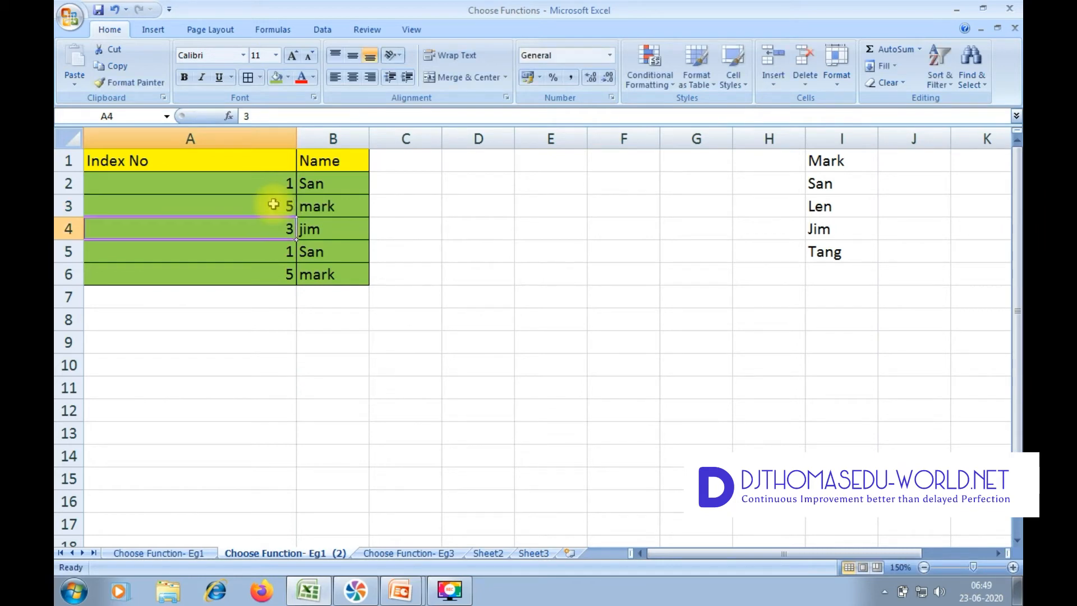
pyautogui.click(338, 205)
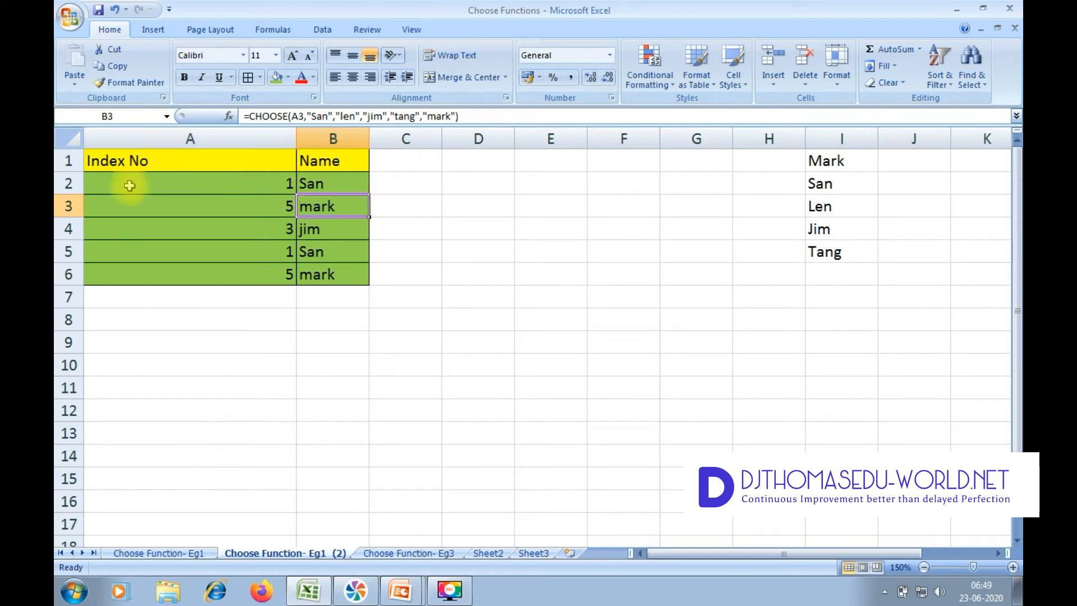
pyautogui.moveTo(156, 183); pyautogui.dragTo(162, 270)
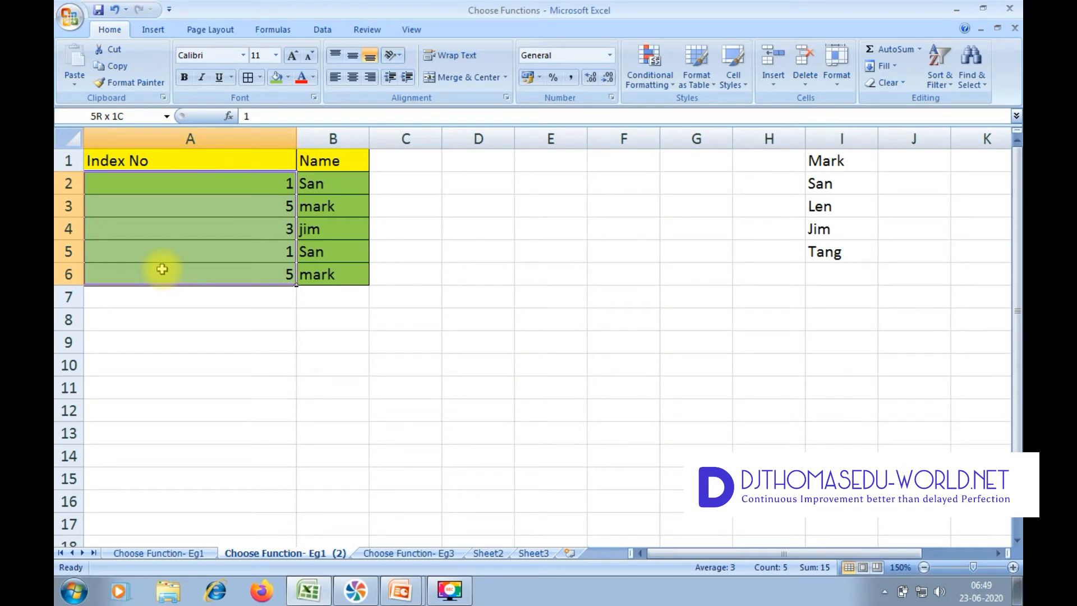
pyautogui.moveTo(162, 269); pyautogui.dragTo(163, 271)
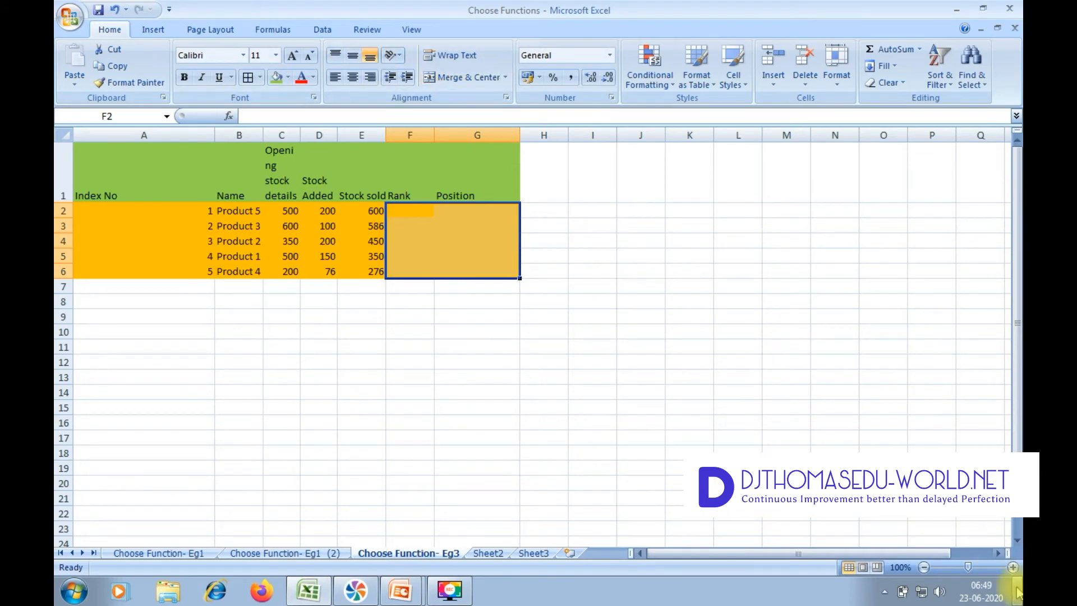
# Step: Open the sheet Choose Function- Eg3 and examine its index, product name, stock, Rank and Position columns
pyautogui.click(1012, 566)
pyautogui.click(1012, 567)
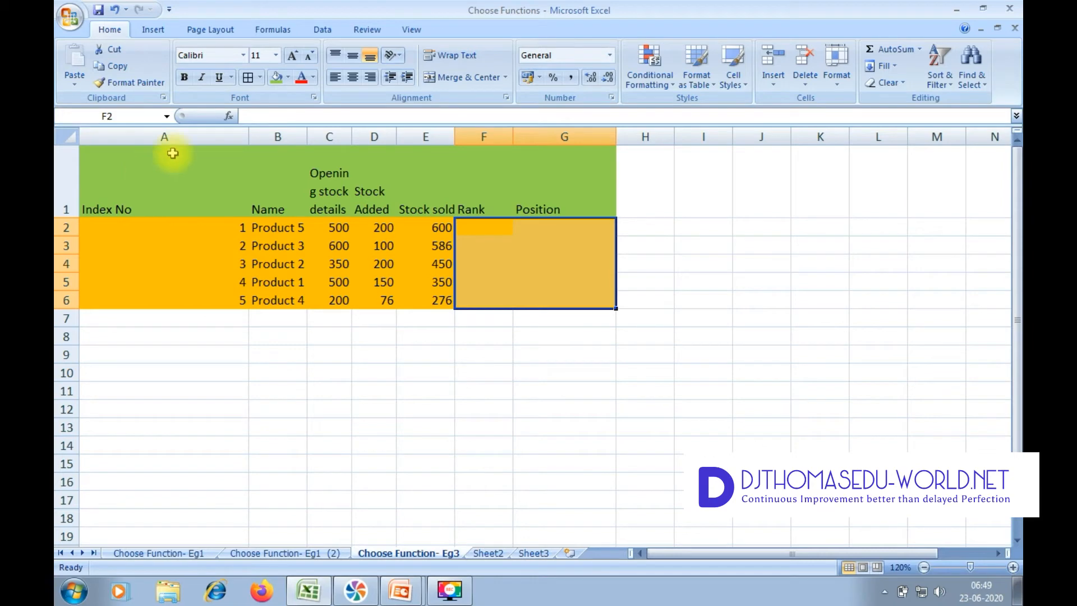
pyautogui.click(146, 205)
pyautogui.moveTo(205, 230); pyautogui.dragTo(216, 302)
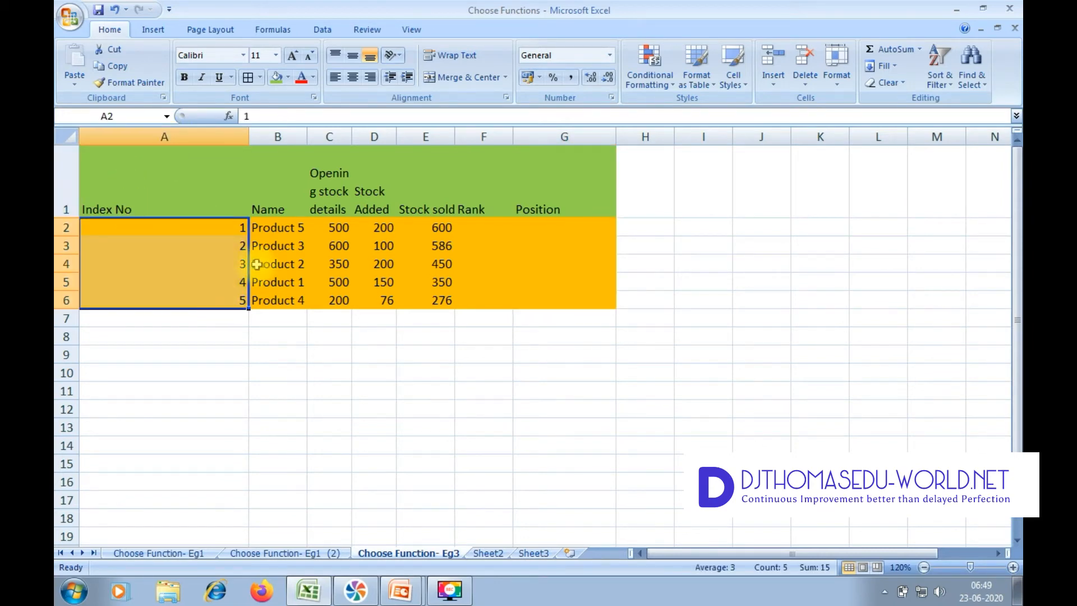
pyautogui.moveTo(284, 226); pyautogui.dragTo(274, 295)
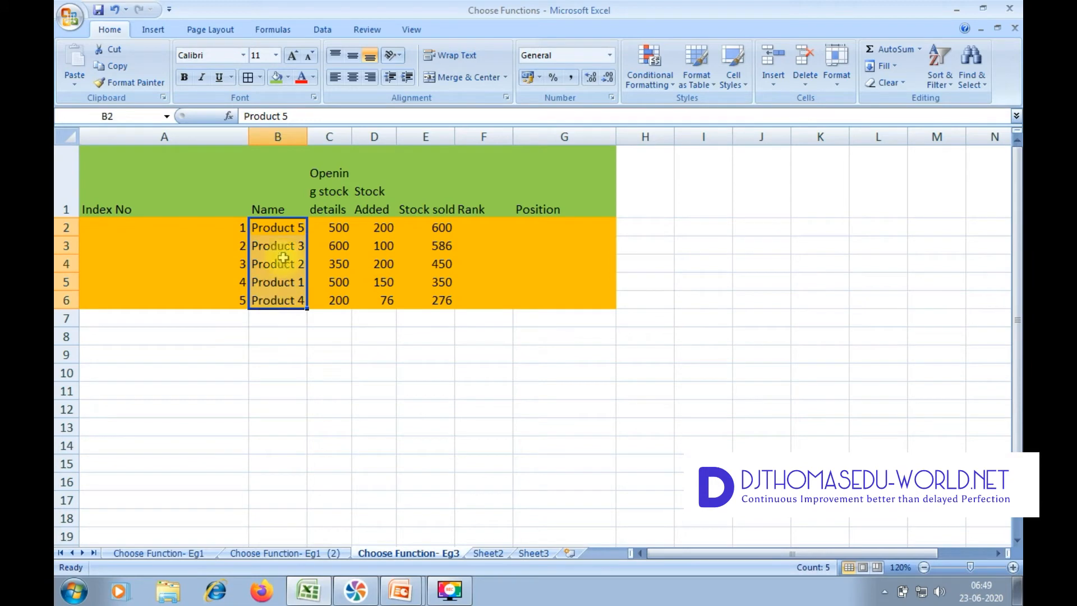
pyautogui.click(319, 180)
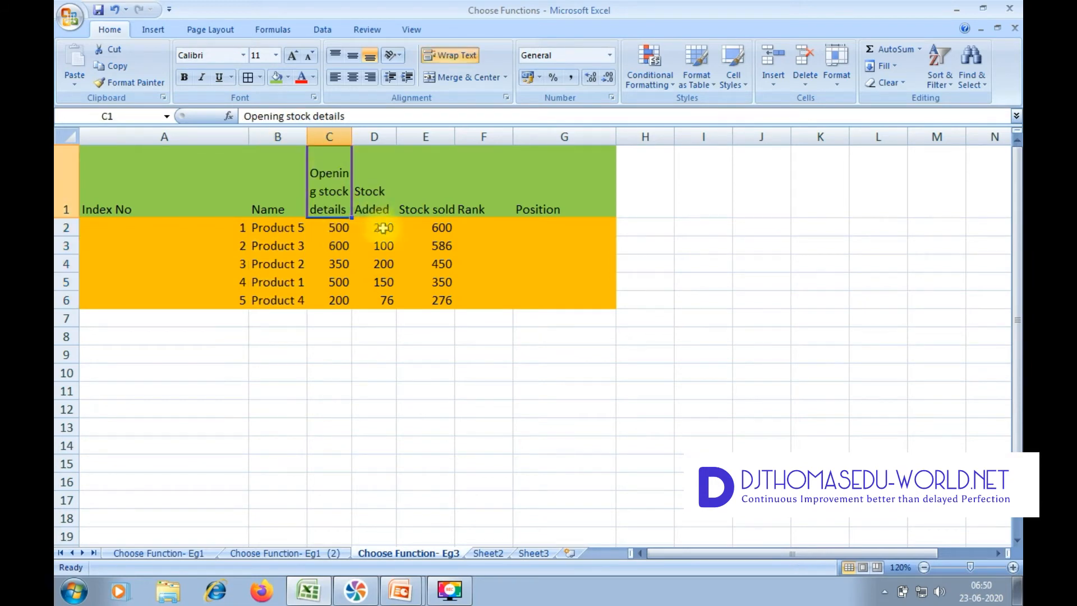
pyautogui.click(332, 230)
pyautogui.click(385, 227)
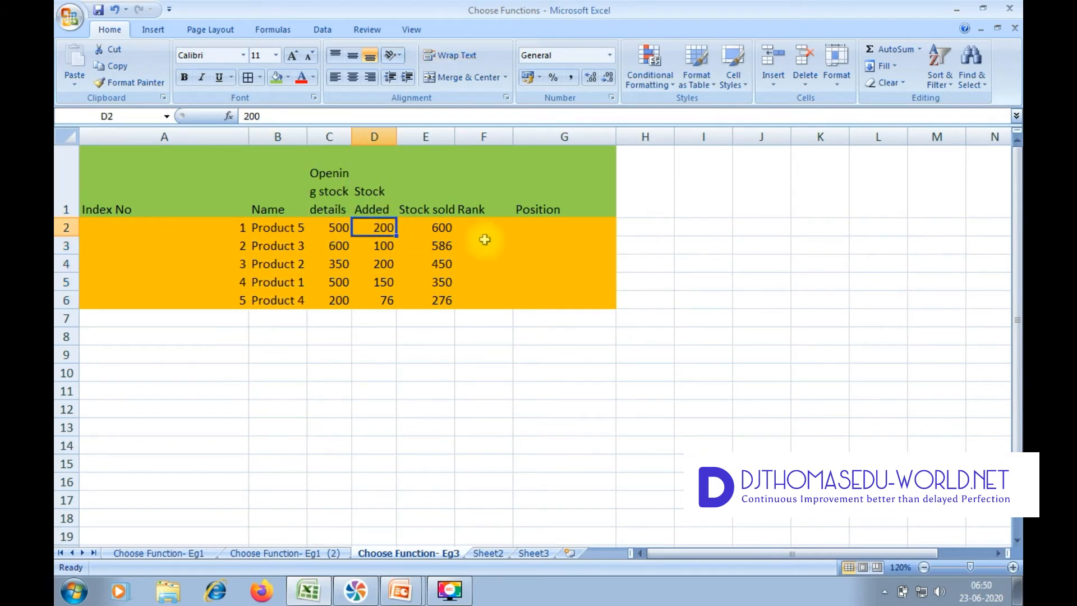
pyautogui.click(430, 227)
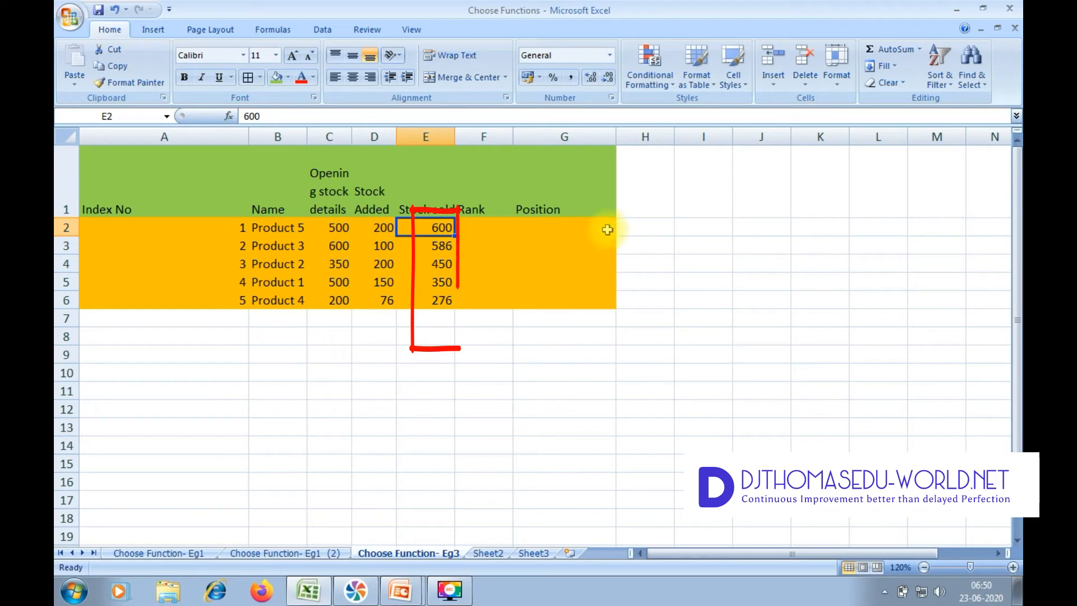
pyautogui.click(474, 207)
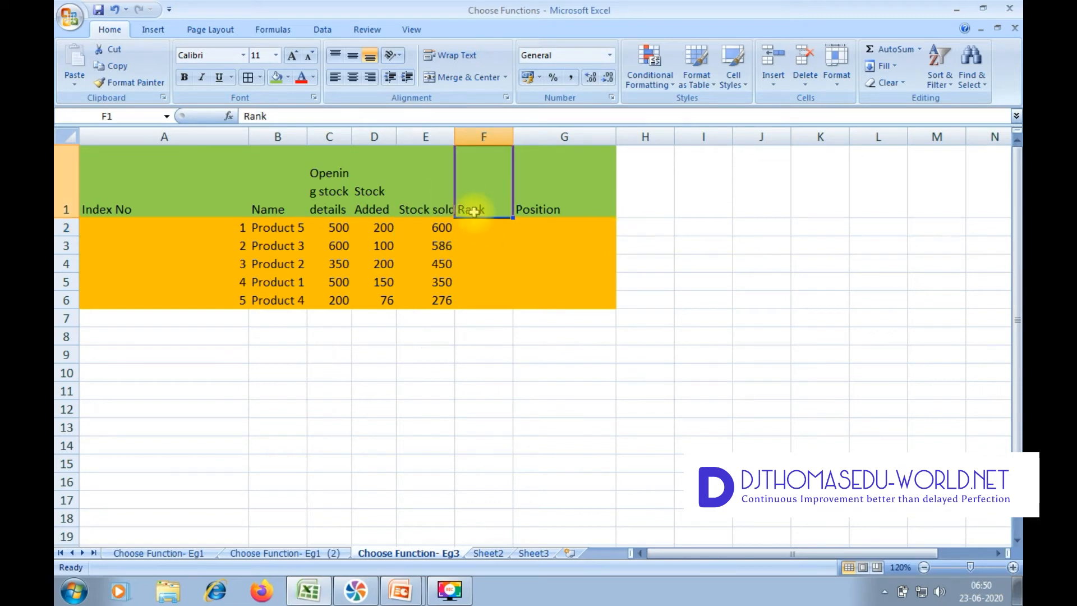
pyautogui.click(542, 228)
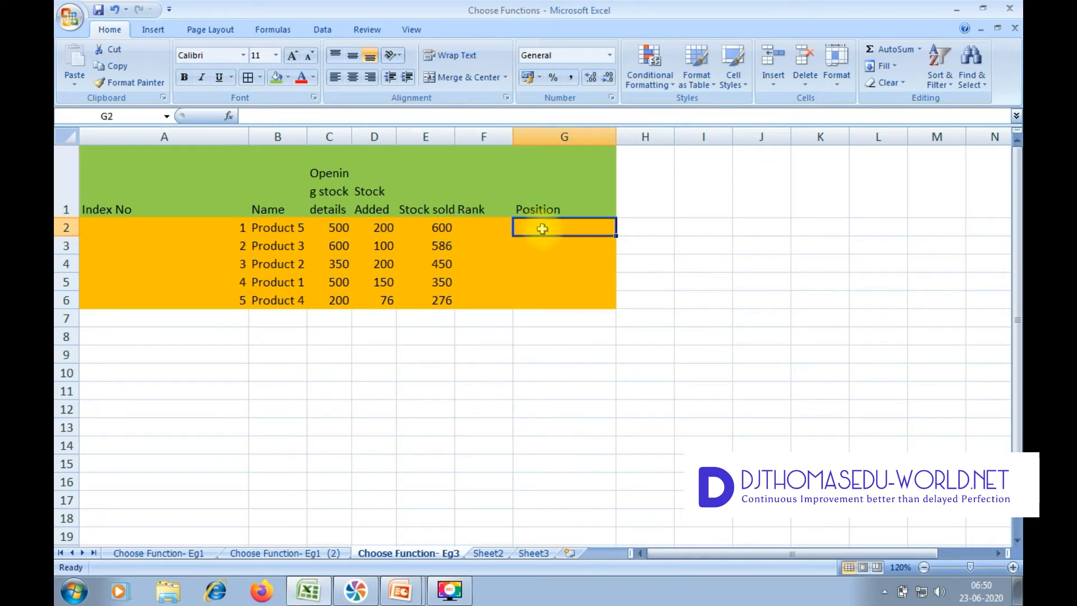
# Step: Start a RANK formula in F2 that ranks E2 against the absolute range $E$2:$E$6
pyautogui.click(478, 223)
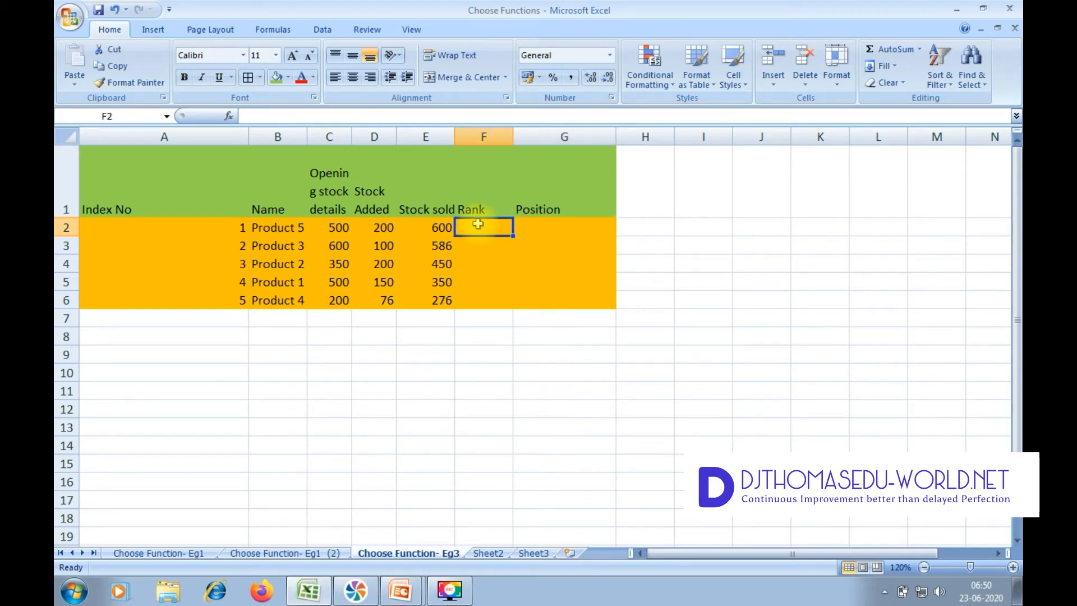
pyautogui.write('=')
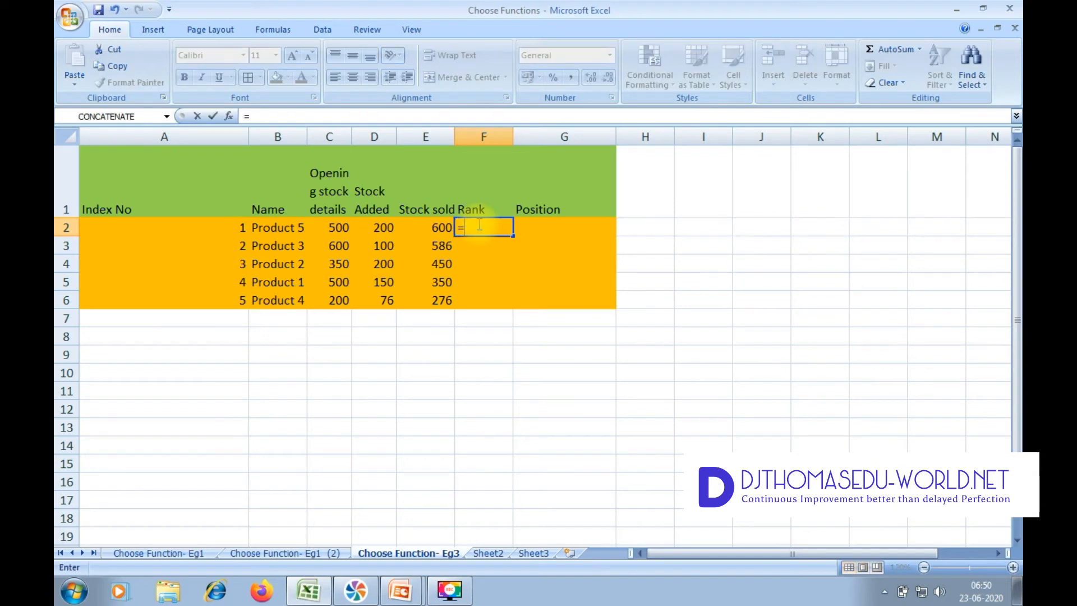
pyautogui.write('rank')
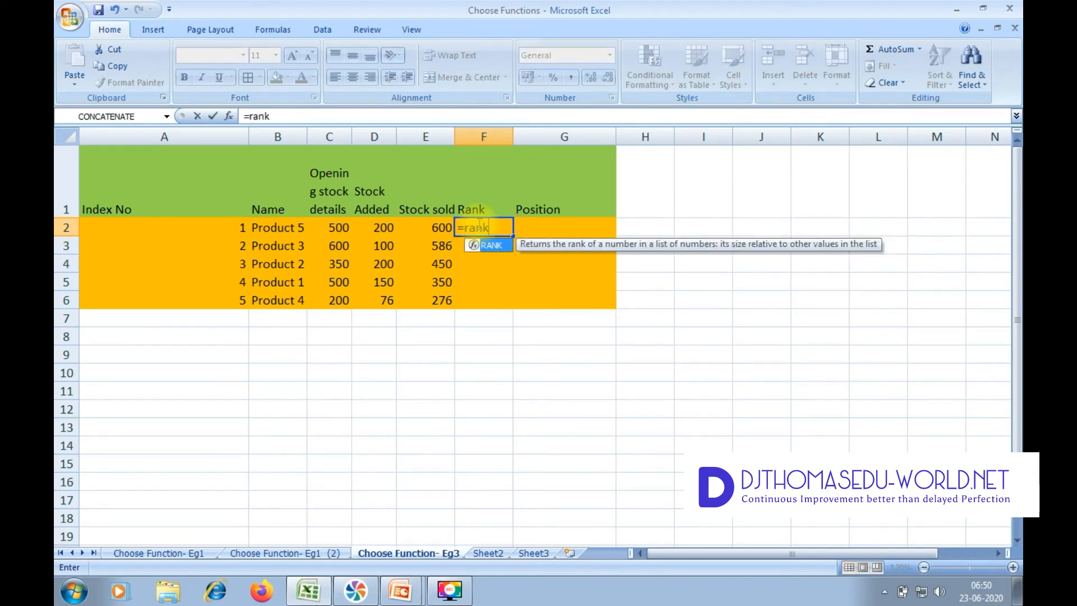
pyautogui.doubleClick(497, 242)
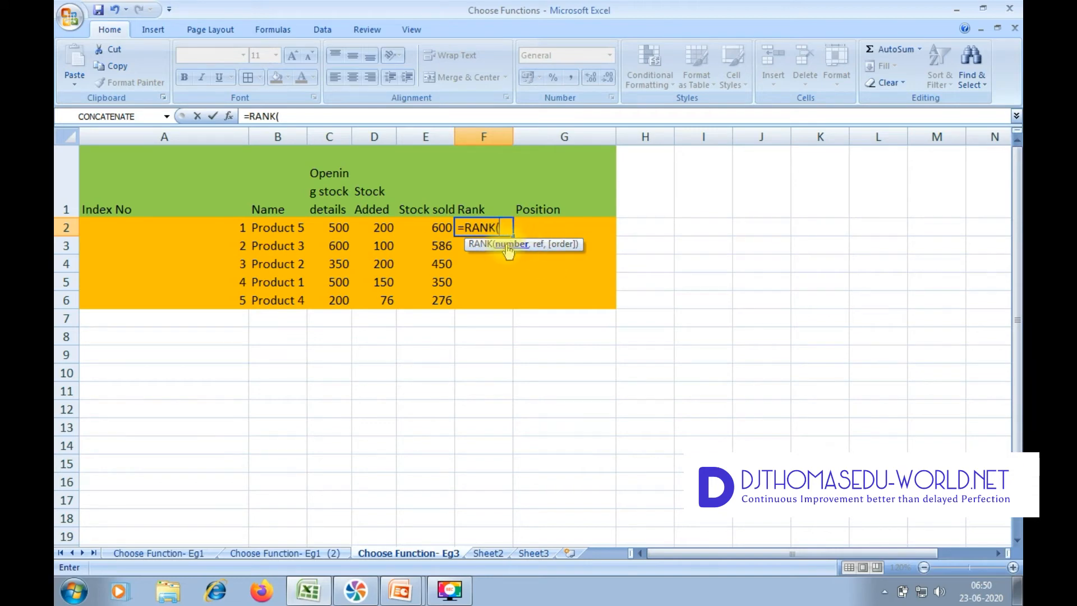
pyautogui.click(436, 222)
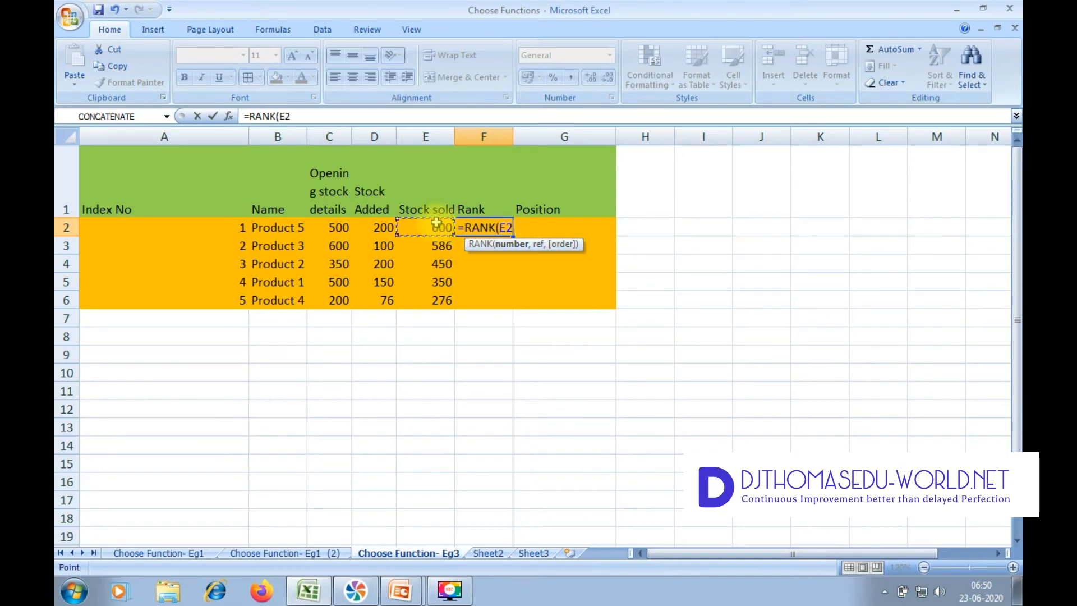
pyautogui.write(',')
pyautogui.moveTo(437, 229); pyautogui.dragTo(424, 298)
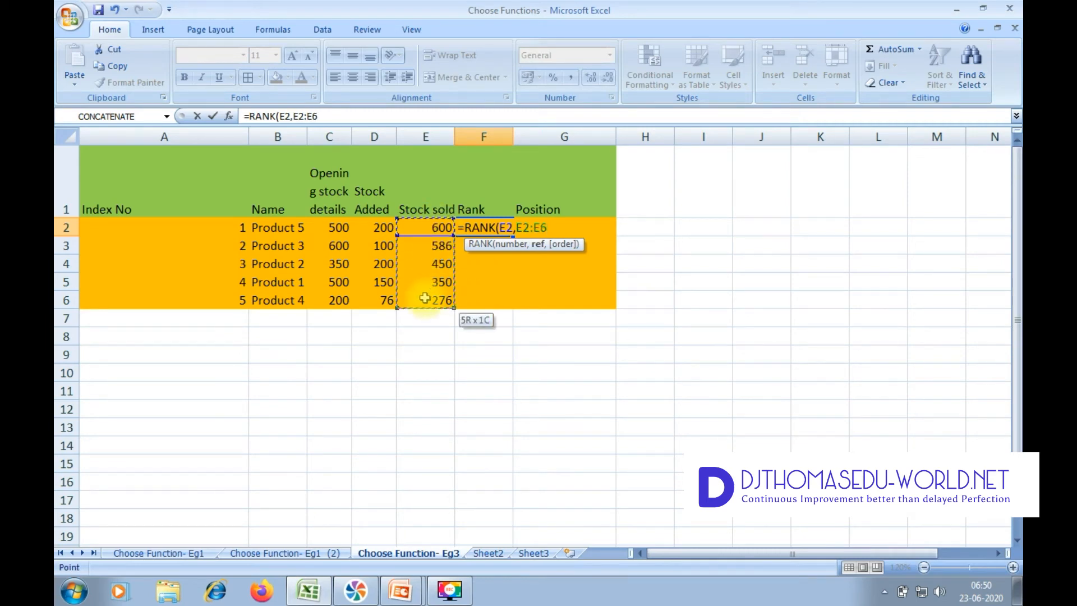
pyautogui.moveTo(517, 228); pyautogui.dragTo(554, 230)
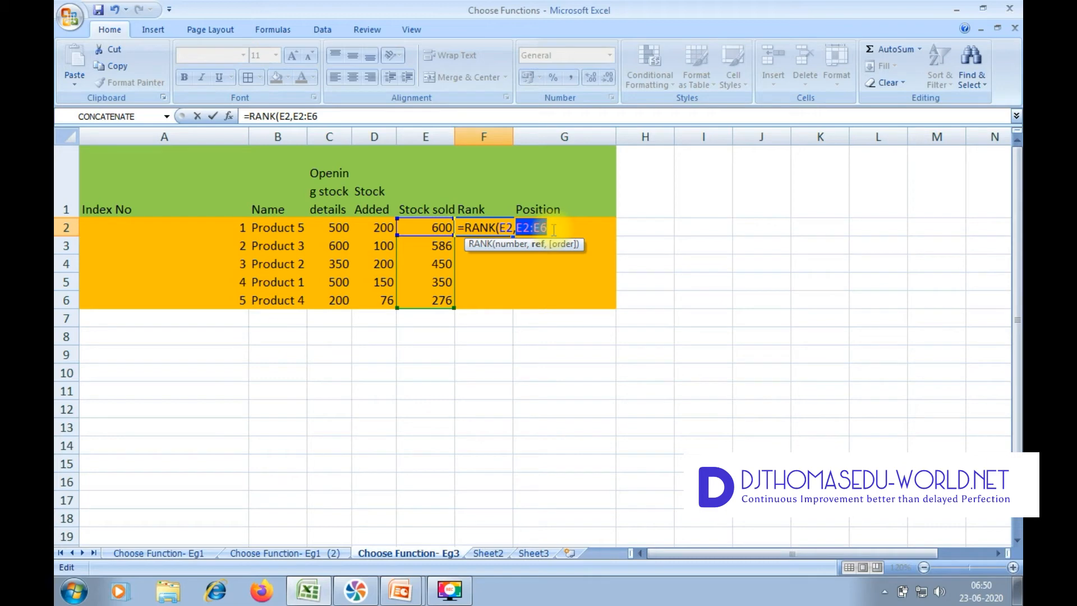
pyautogui.press('F4')
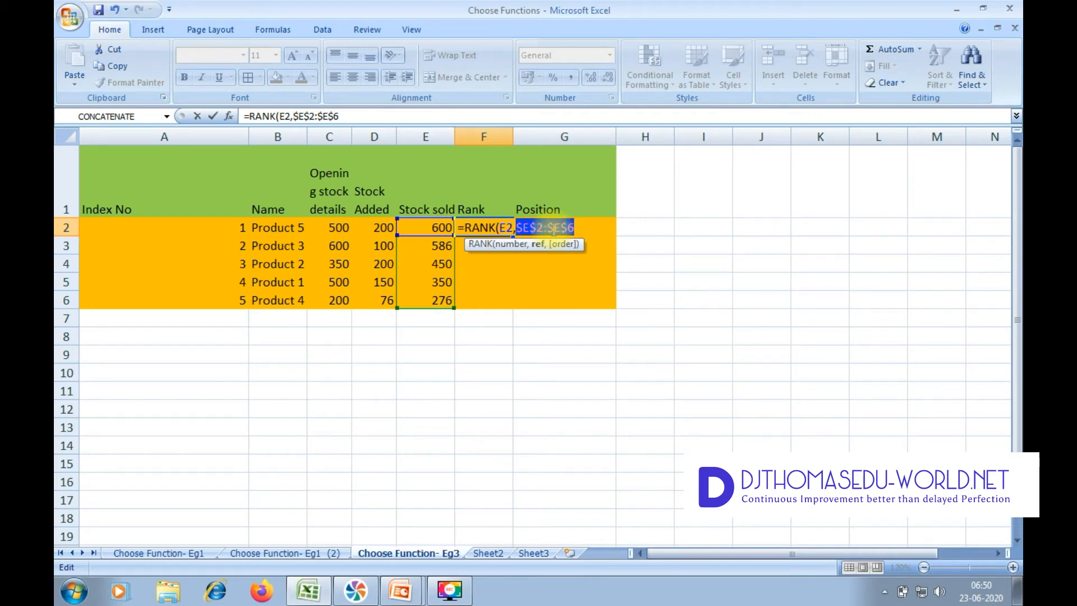
# Step: Complete the F2 RANK formula with ascending order 1 and fill it down through F6
pyautogui.click(583, 227)
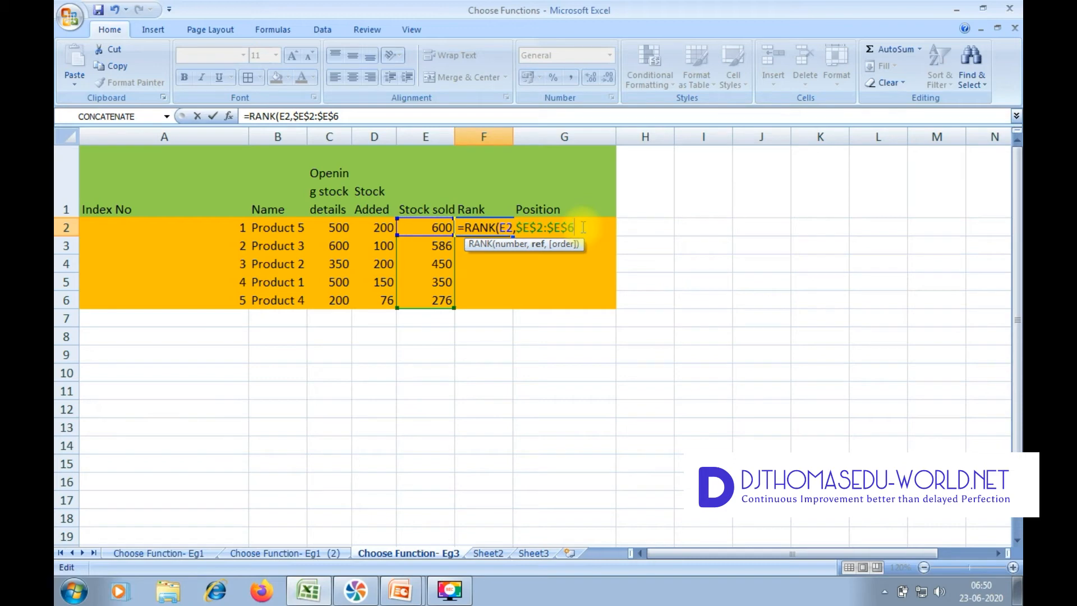
pyautogui.write(',')
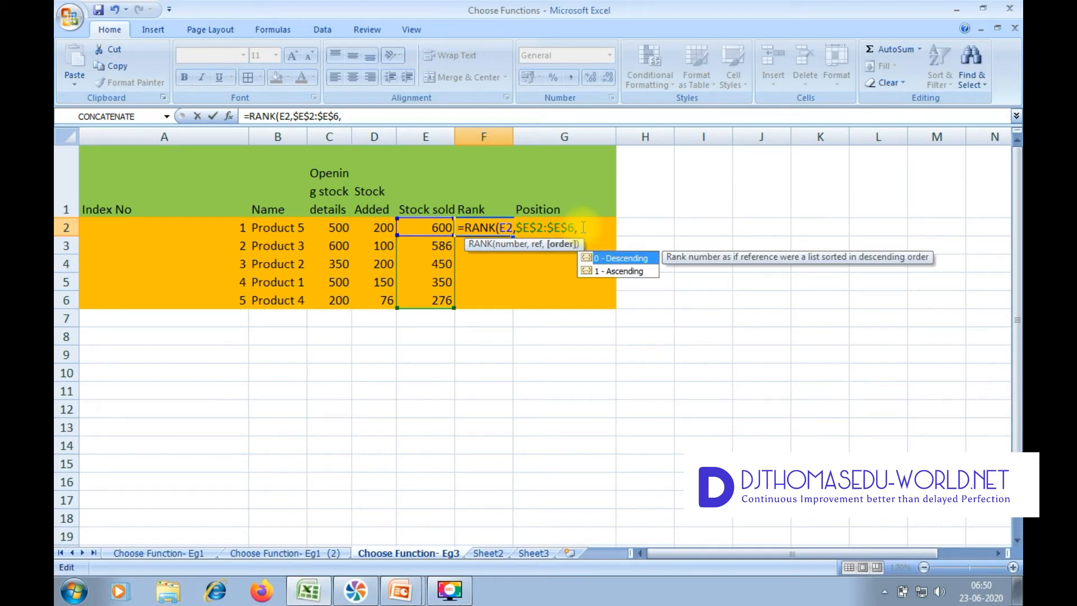
pyautogui.click(632, 272)
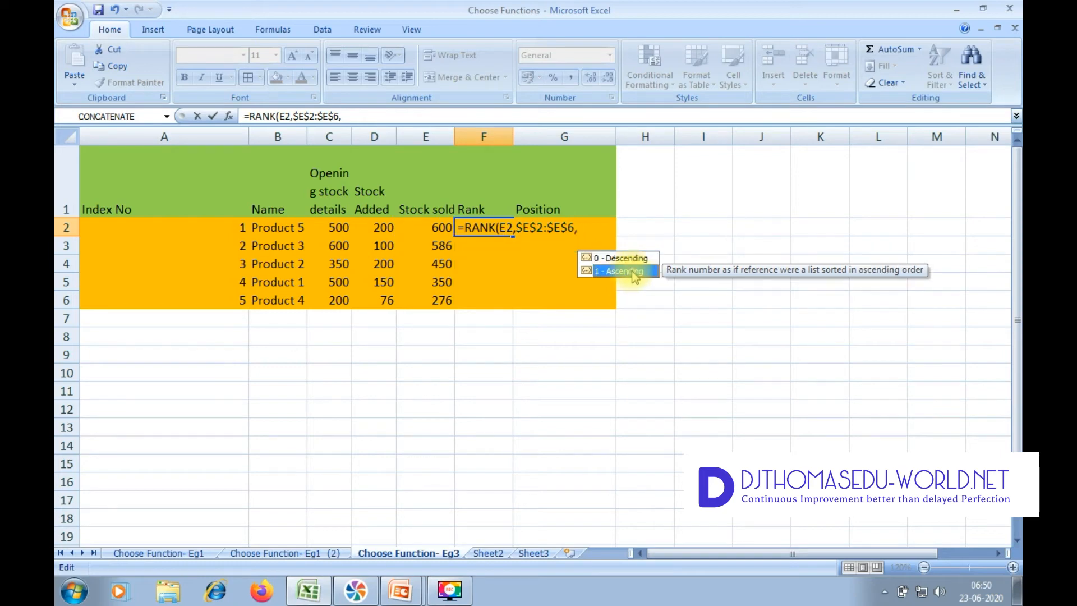
pyautogui.click(352, 116)
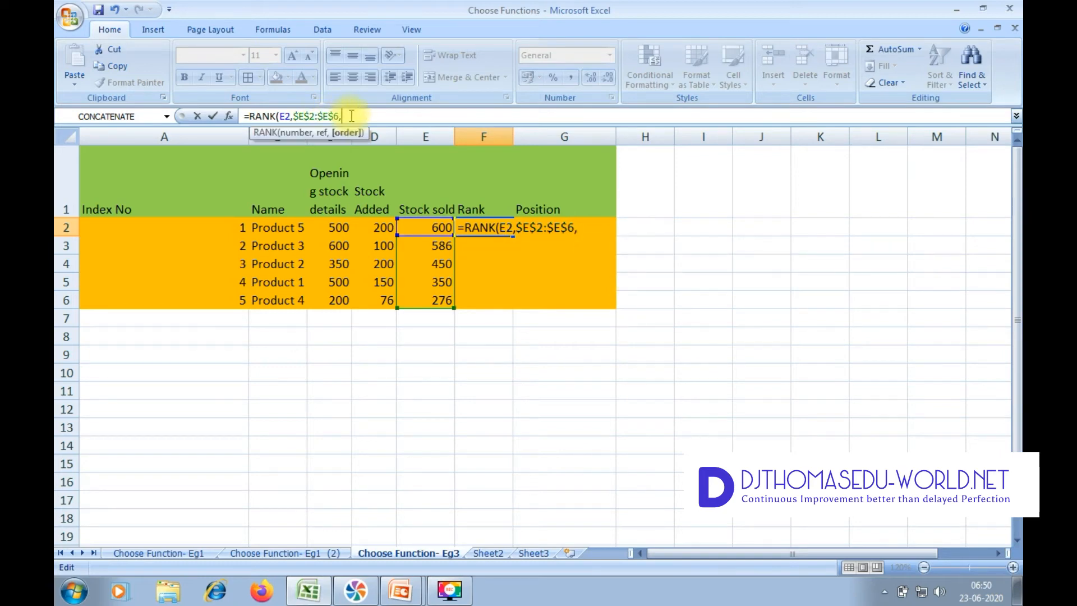
pyautogui.write('1')
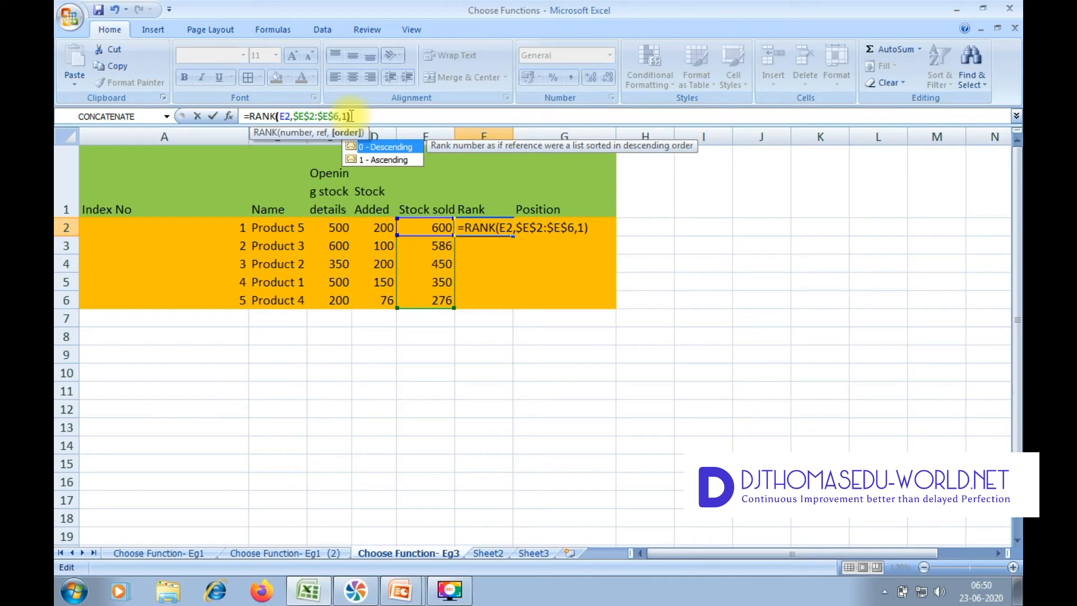
pyautogui.press('Return')
pyautogui.click(484, 226)
pyautogui.moveTo(512, 236); pyautogui.dragTo(511, 307)
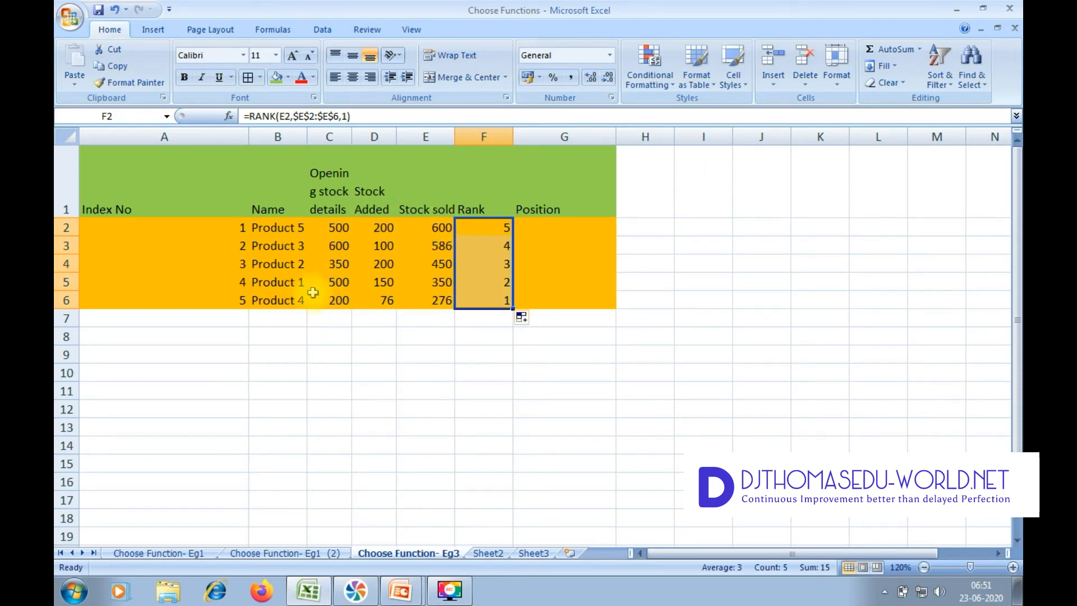
# Step: Review the stock figures in C2 and D2 and check each product's rank from F6 up to F2
pyautogui.click(337, 231)
pyautogui.click(374, 229)
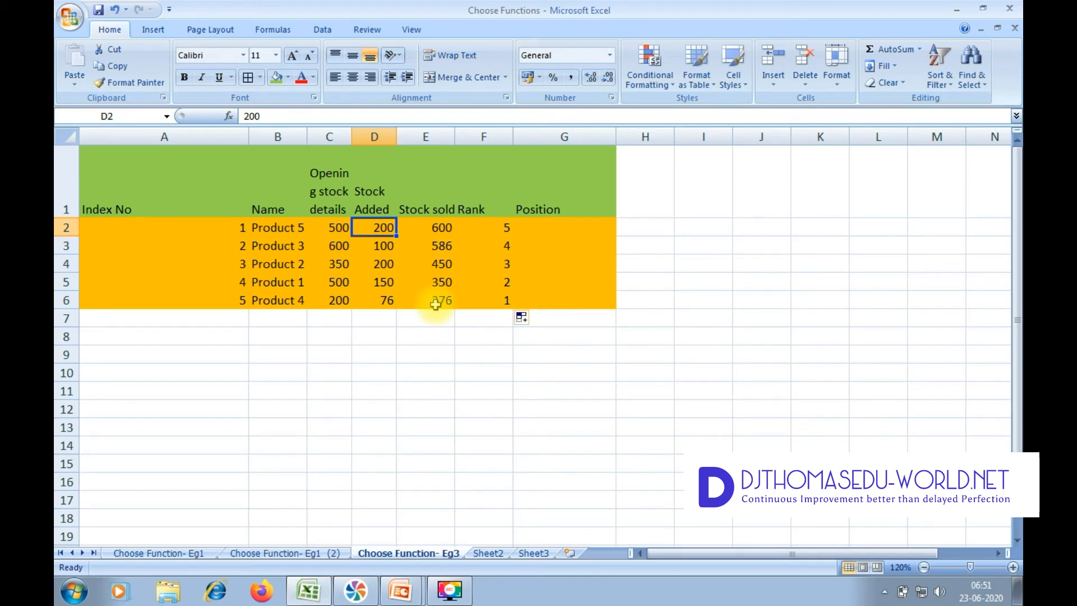
pyautogui.click(506, 304)
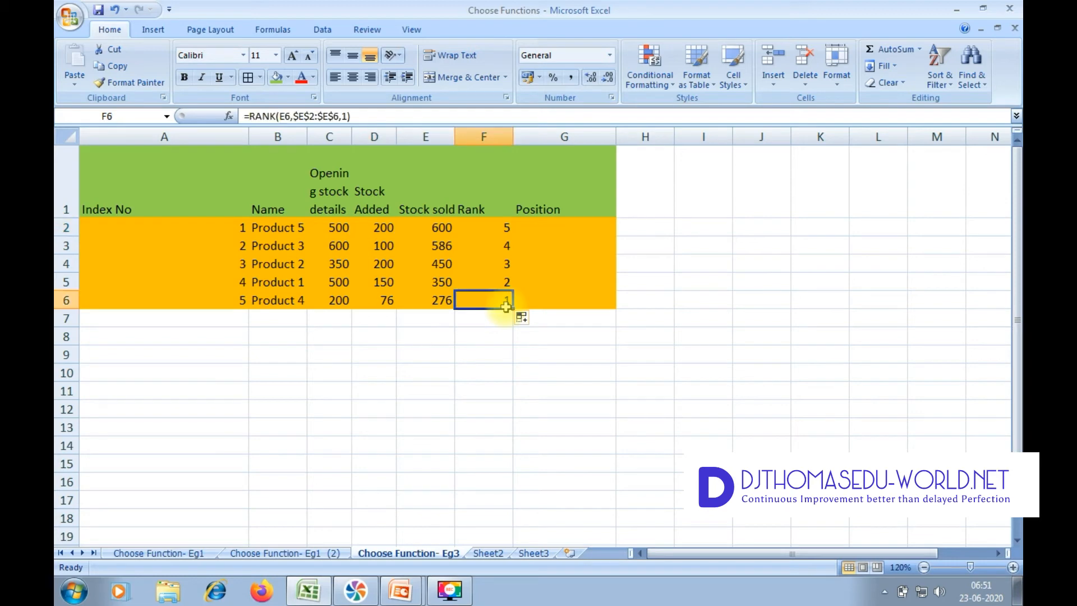
pyautogui.click(507, 285)
pyautogui.click(507, 263)
pyautogui.click(503, 243)
pyautogui.click(504, 227)
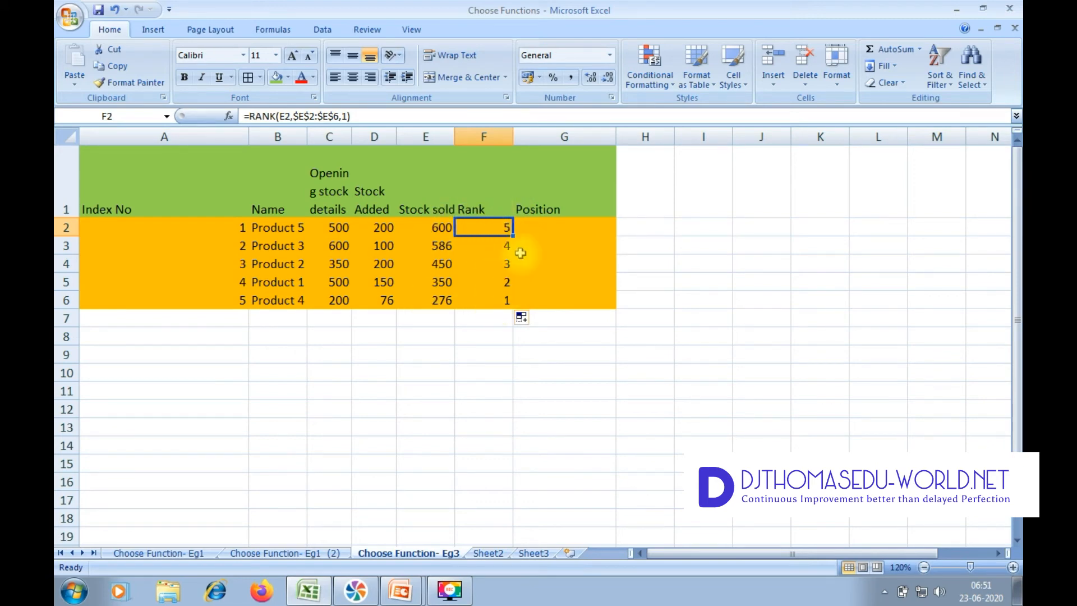
# Step: Start an IF formula in G2 that tests whether the rank in F2 is less than 4
pyautogui.click(537, 227)
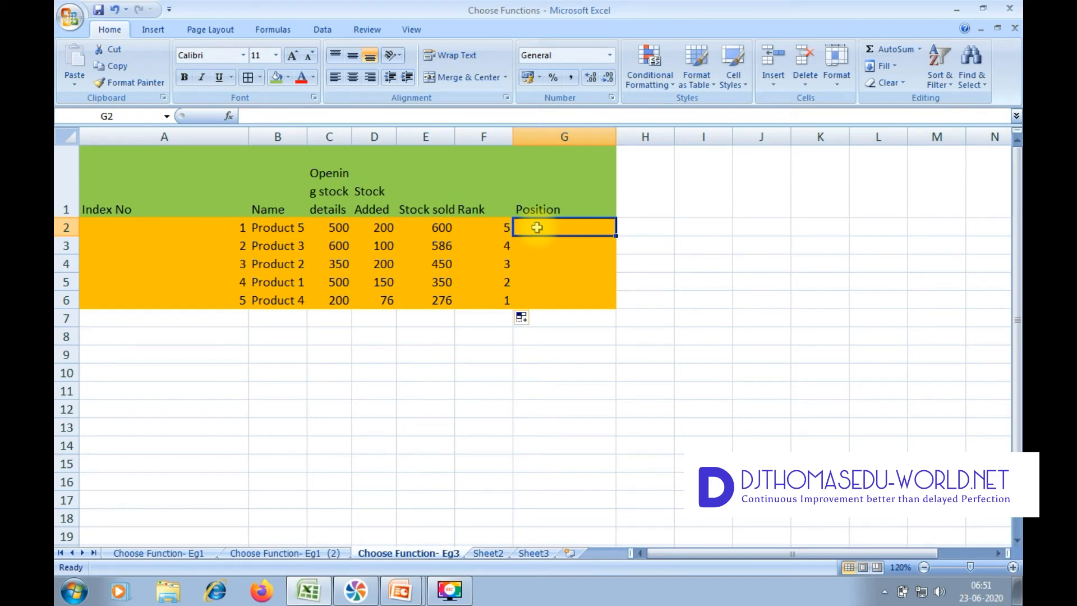
pyautogui.write('=f')
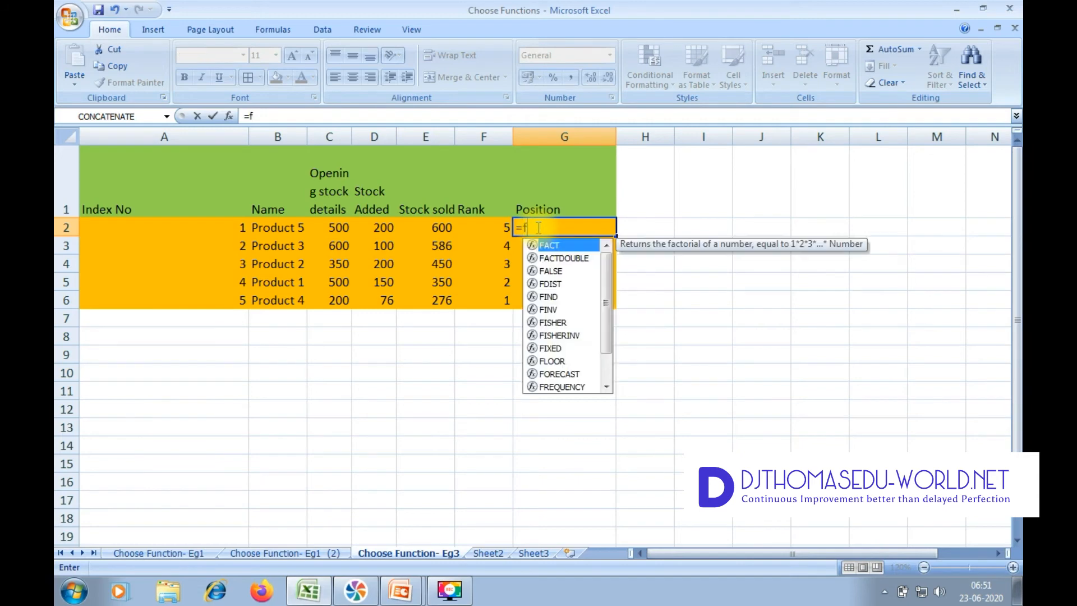
pyautogui.press('BackSpace')
pyautogui.write('if')
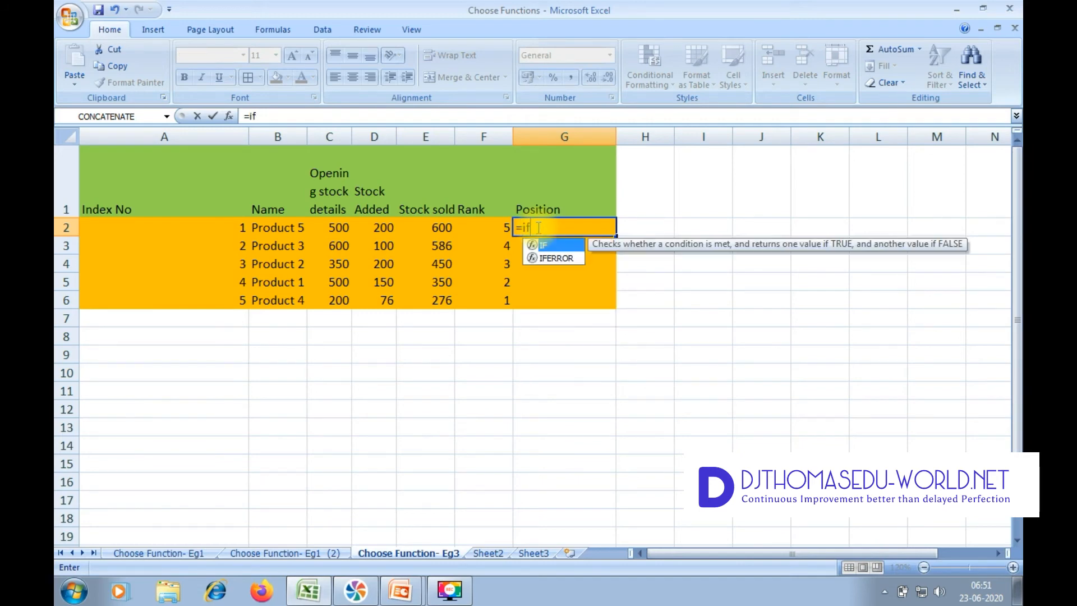
pyautogui.doubleClick(553, 245)
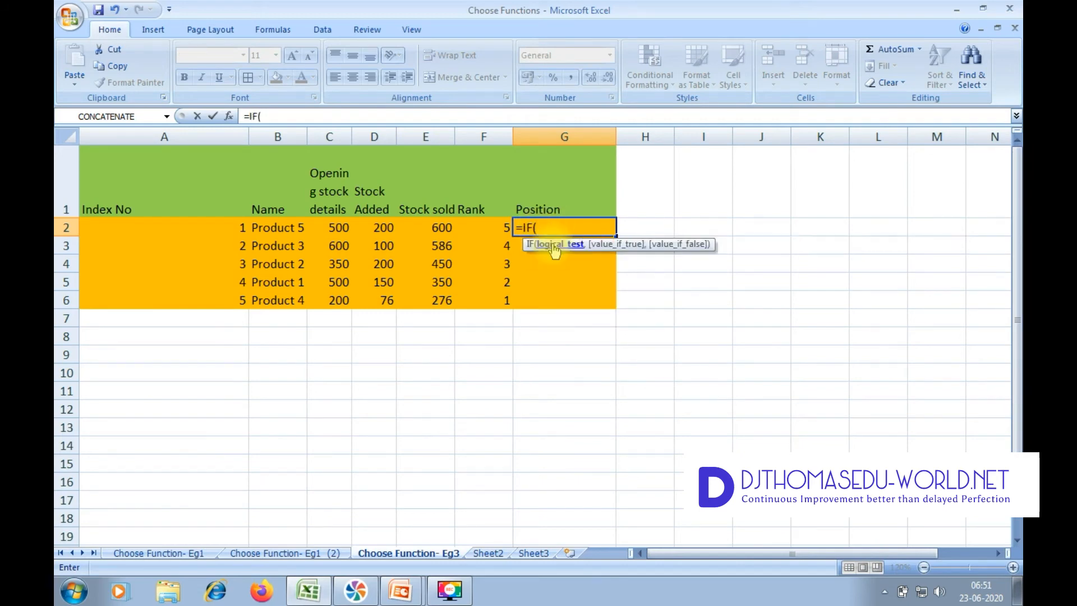
pyautogui.click(484, 223)
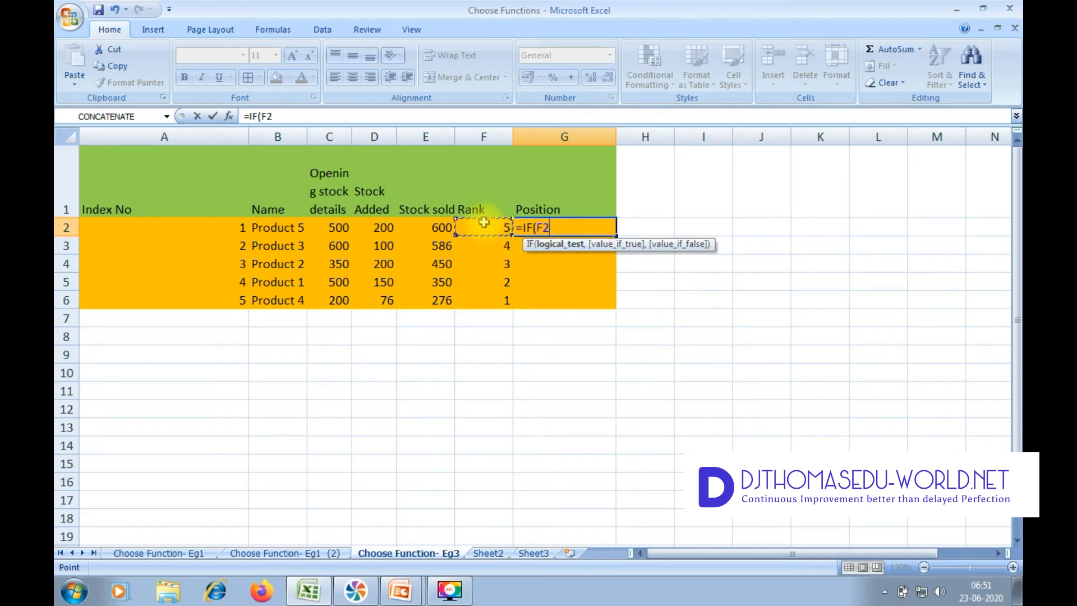
pyautogui.write('<4,ch')
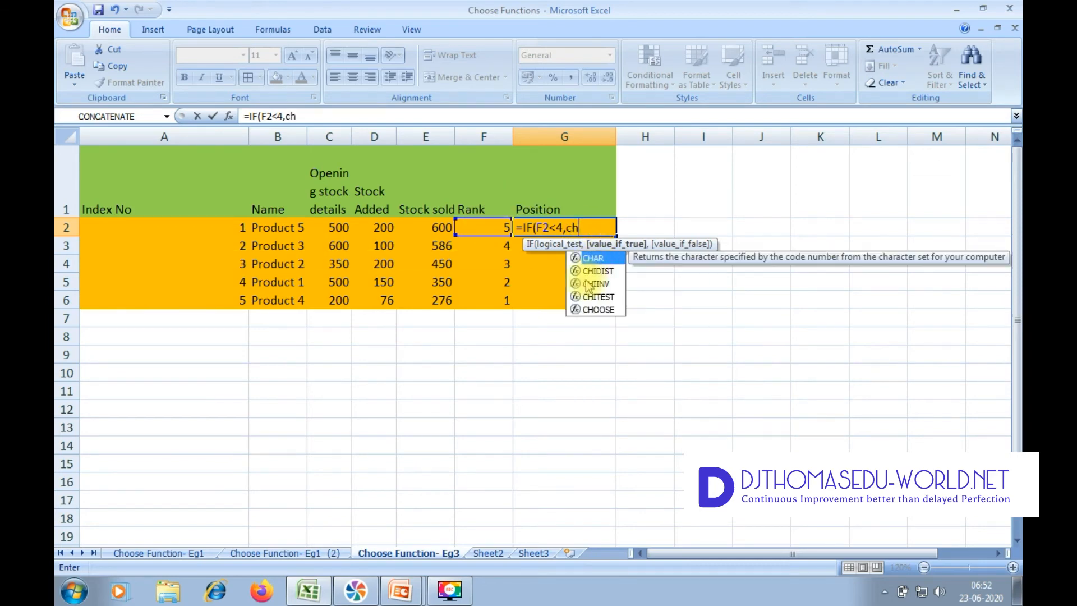
# Step: Nest CHOOSE as the IF formula's value if true, with F2 as its index number
pyautogui.write('o')
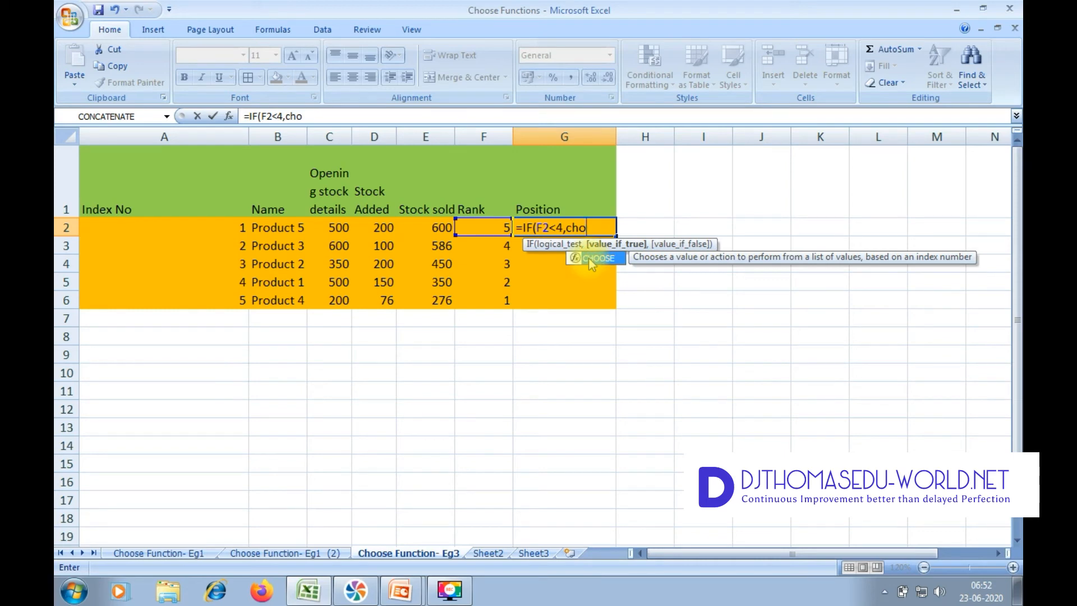
pyautogui.doubleClick(588, 257)
pyautogui.click(568, 227)
pyautogui.press('BackSpace')
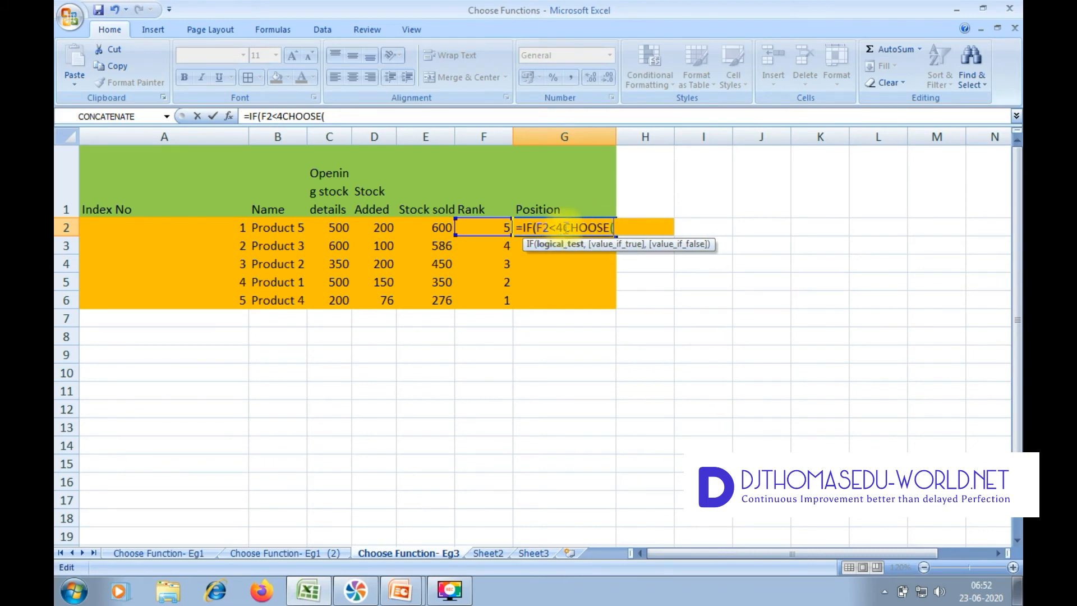
pyautogui.write(',')
pyautogui.click(628, 230)
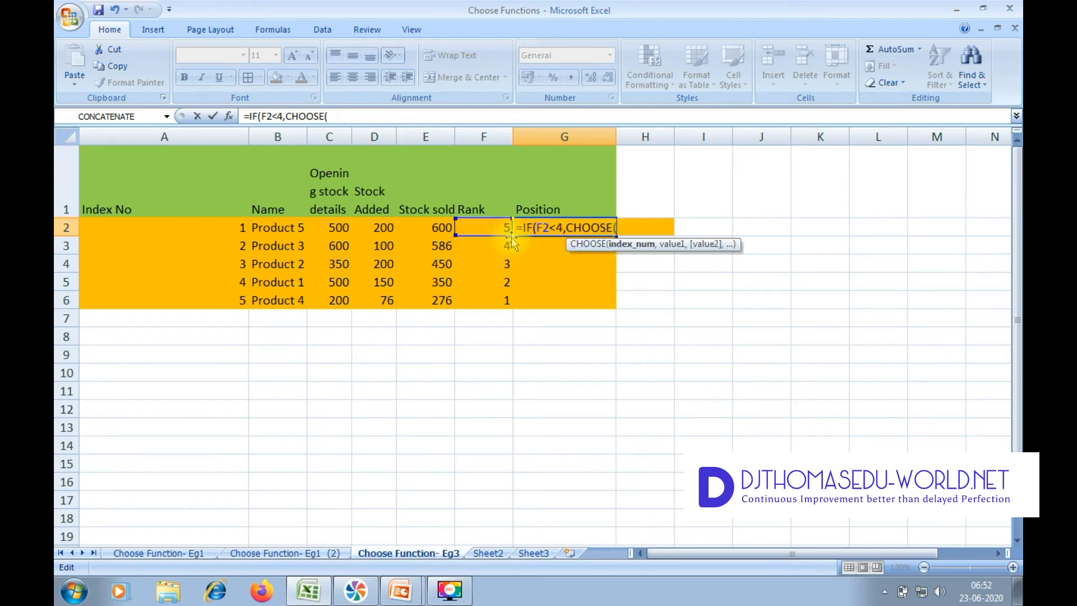
pyautogui.click(481, 225)
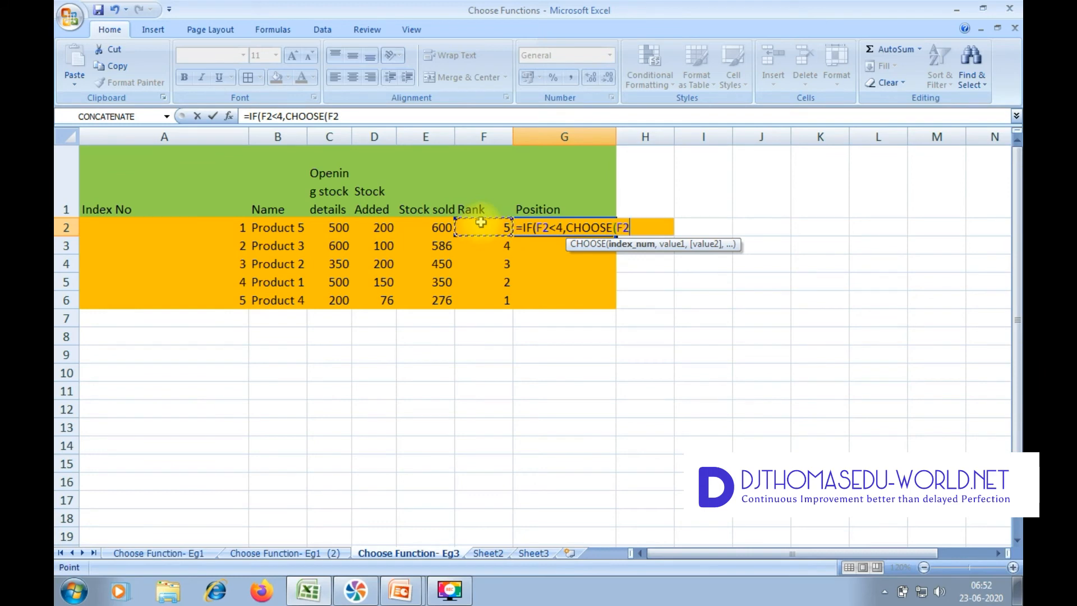
pyautogui.write(',')
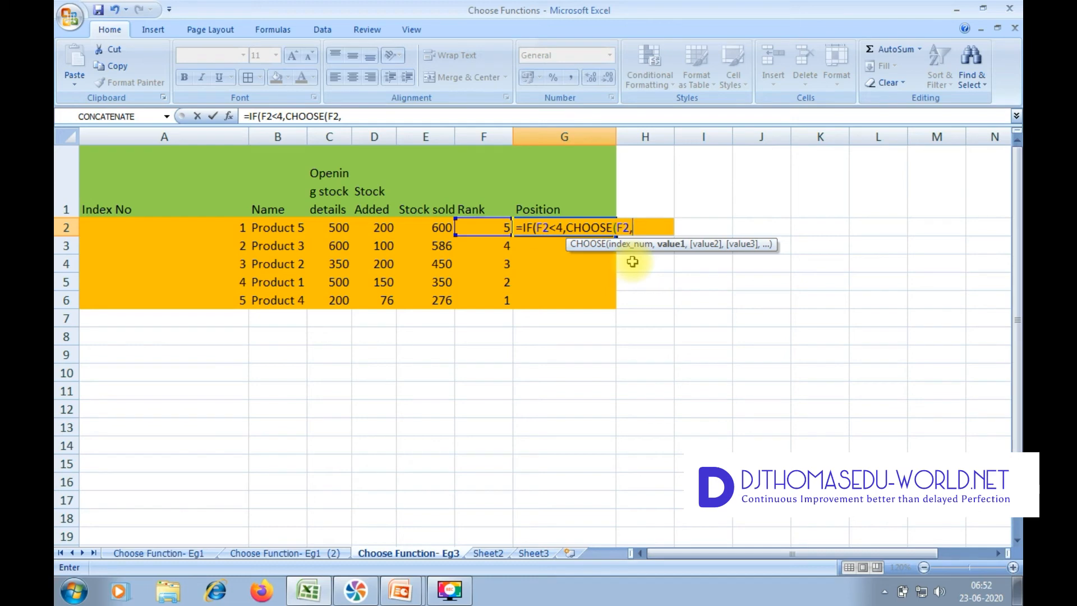
# Step: Give CHOOSE the values "Excellent", "good" and "fair" and close its parenthesis
pyautogui.write('"Excell')
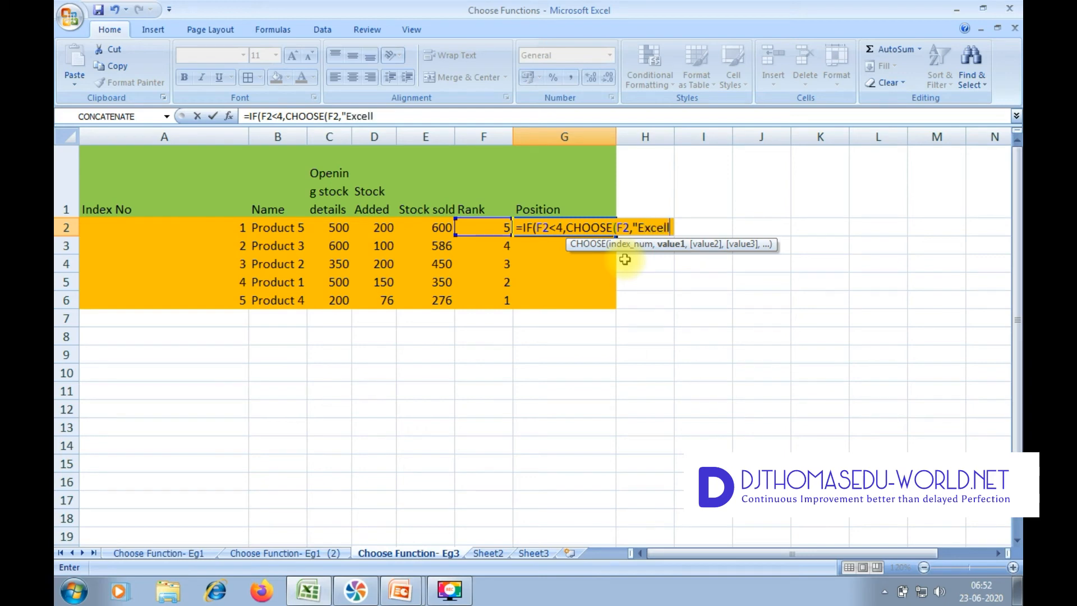
pyautogui.write('ent",')
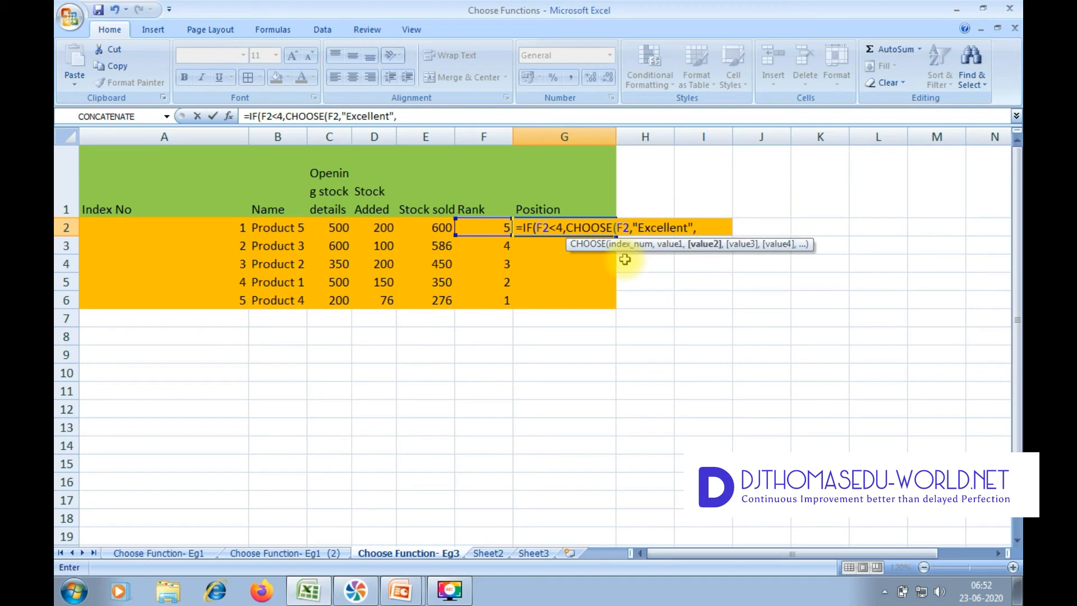
pyautogui.write('"good",')
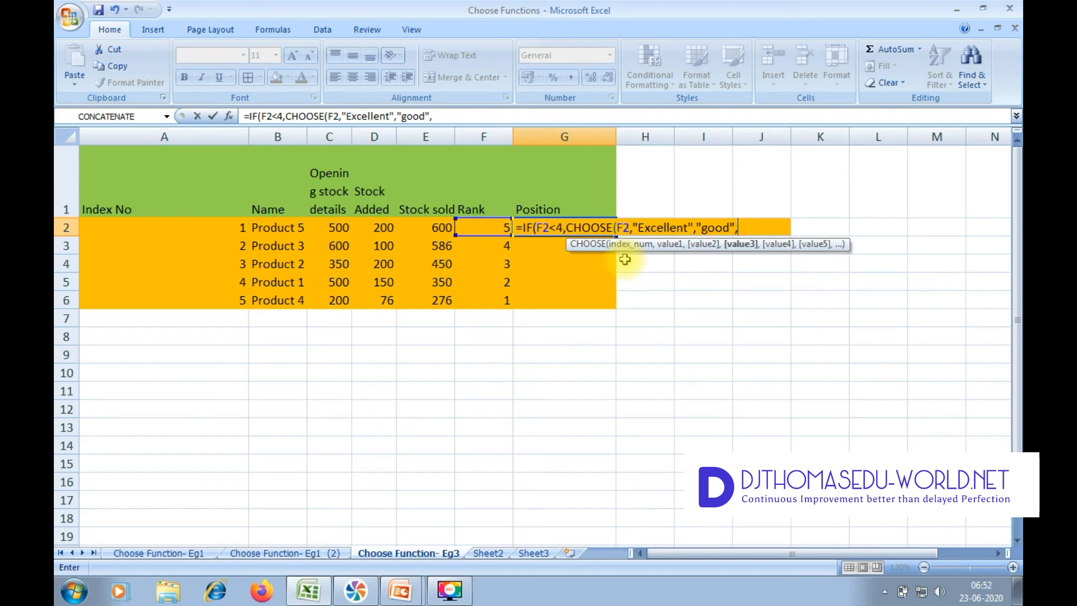
pyautogui.write('"fair"')
pyautogui.write(')')
# Step: Add "Need to improve" as the IF formula's value if false and close the formula
pyautogui.click(774, 225)
pyautogui.write(',')
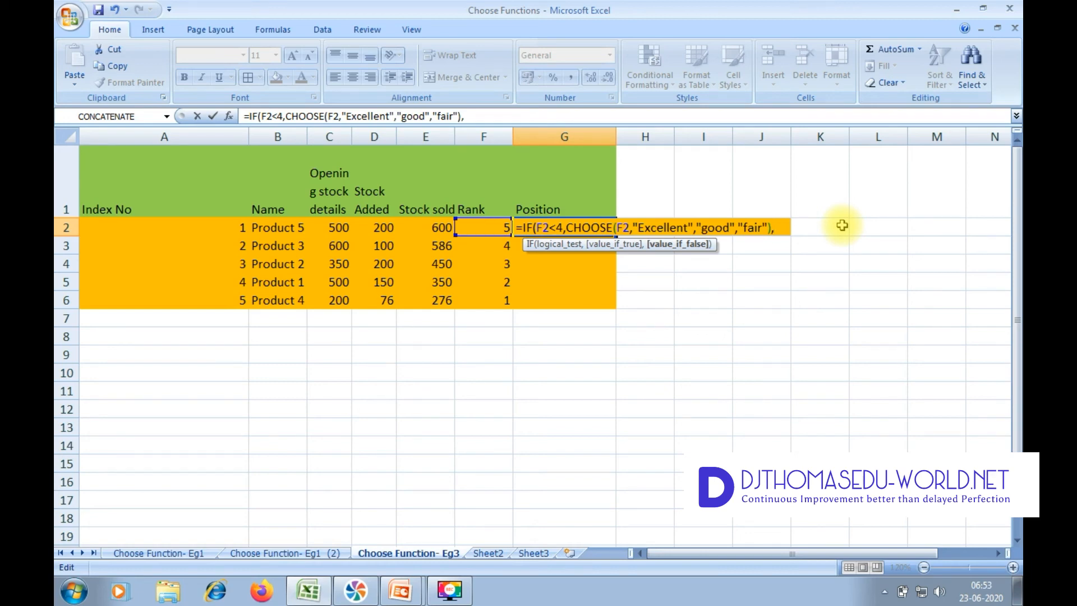
pyautogui.write('"Need ')
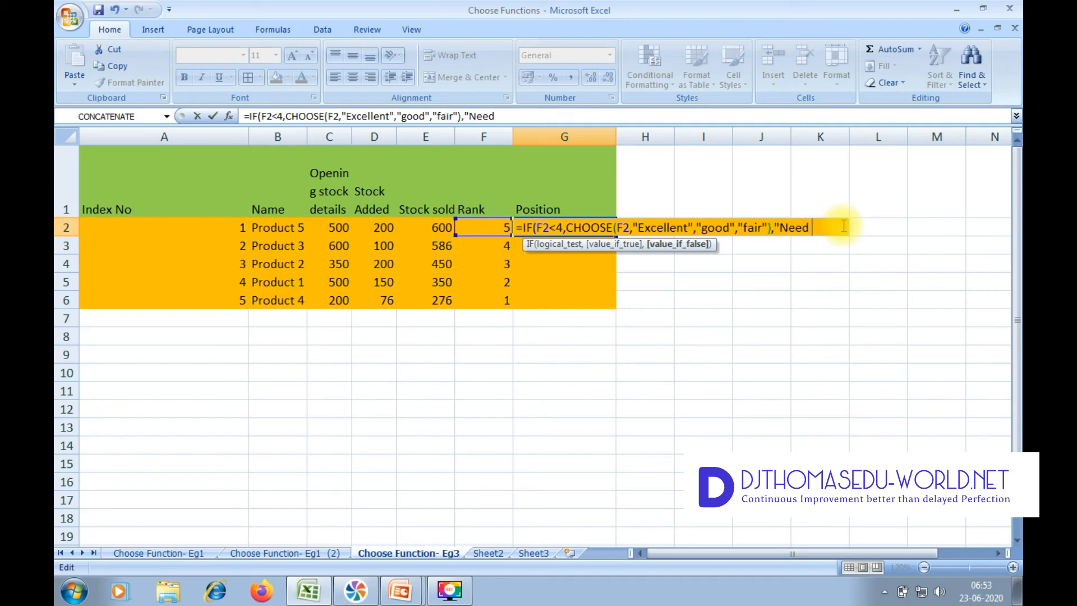
pyautogui.write('to improve')
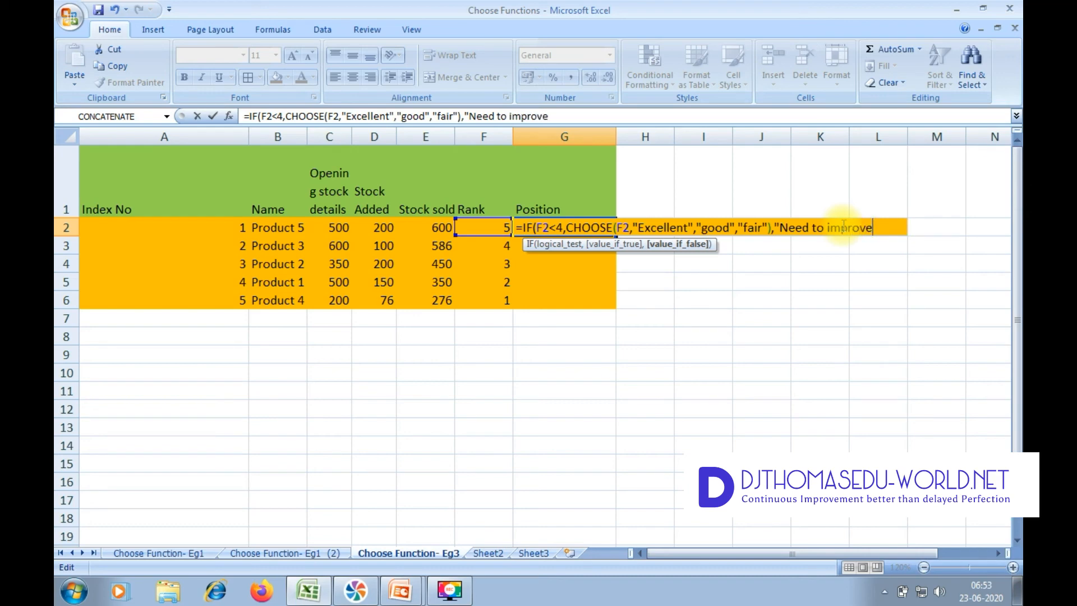
pyautogui.write('")')
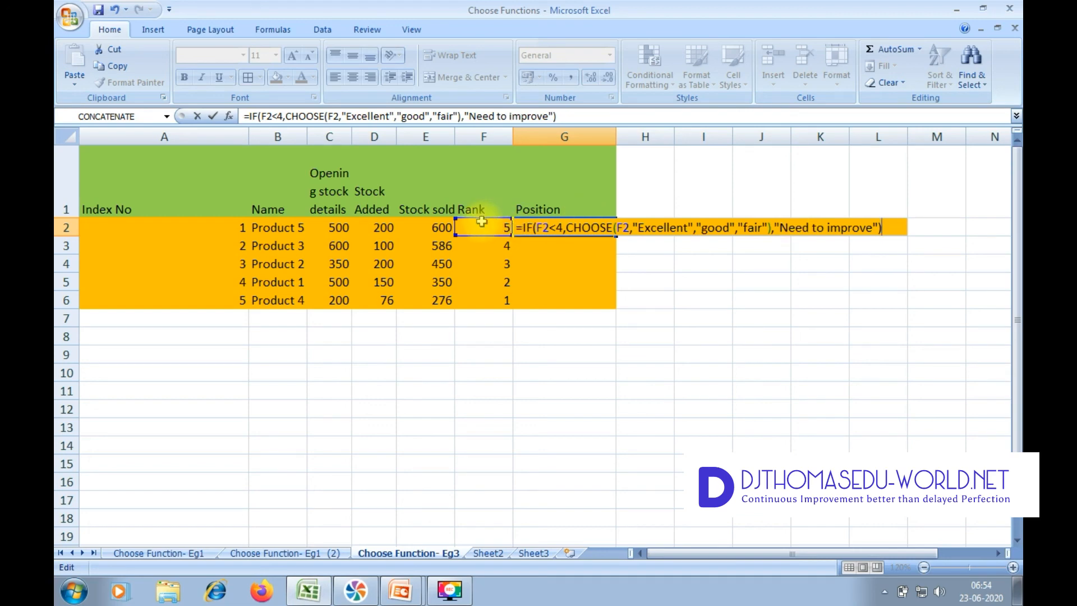
# Step: Enter the formula in G2 and fill it down the Position column through G6
pyautogui.press('Return')
pyautogui.click(608, 233)
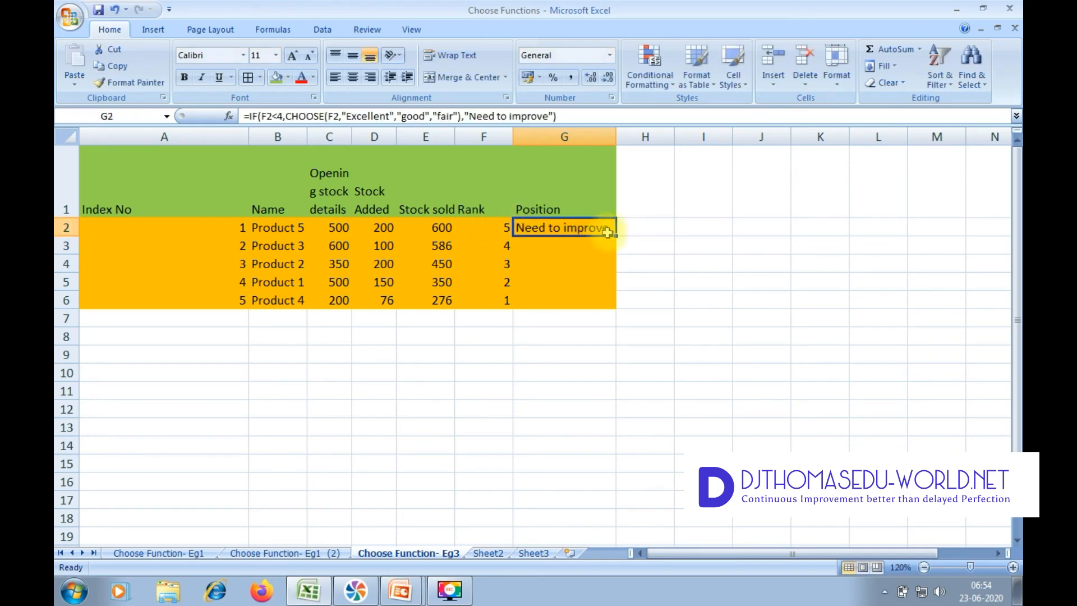
pyautogui.moveTo(611, 234); pyautogui.dragTo(617, 306)
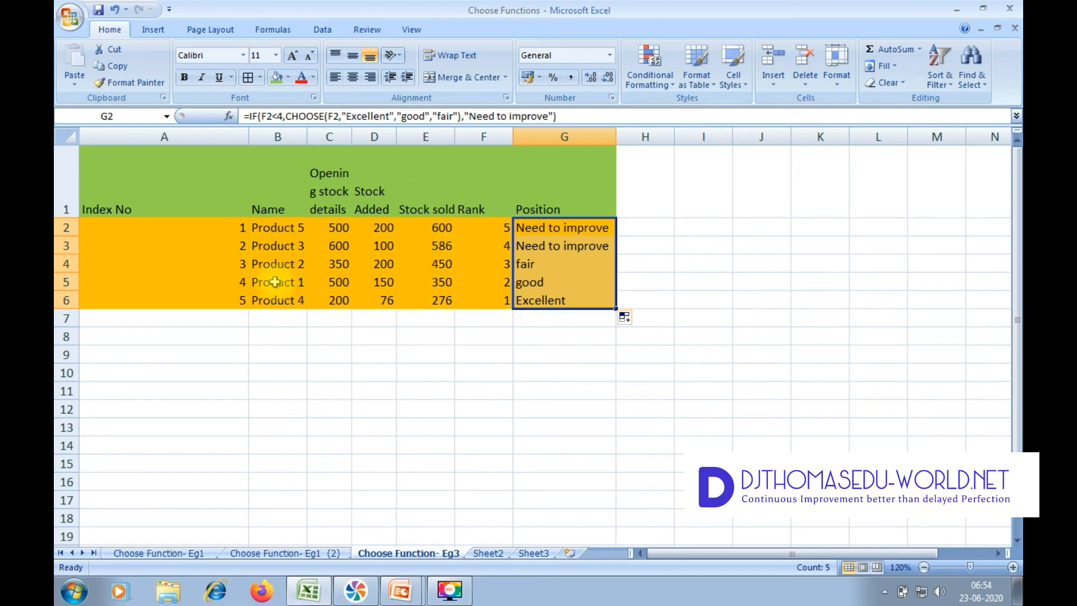
# Step: Examine the stock figures in row 6 and compare the ranks with the assigned positions across the product rows
pyautogui.click(394, 303)
pyautogui.moveTo(393, 303); pyautogui.dragTo(337, 300)
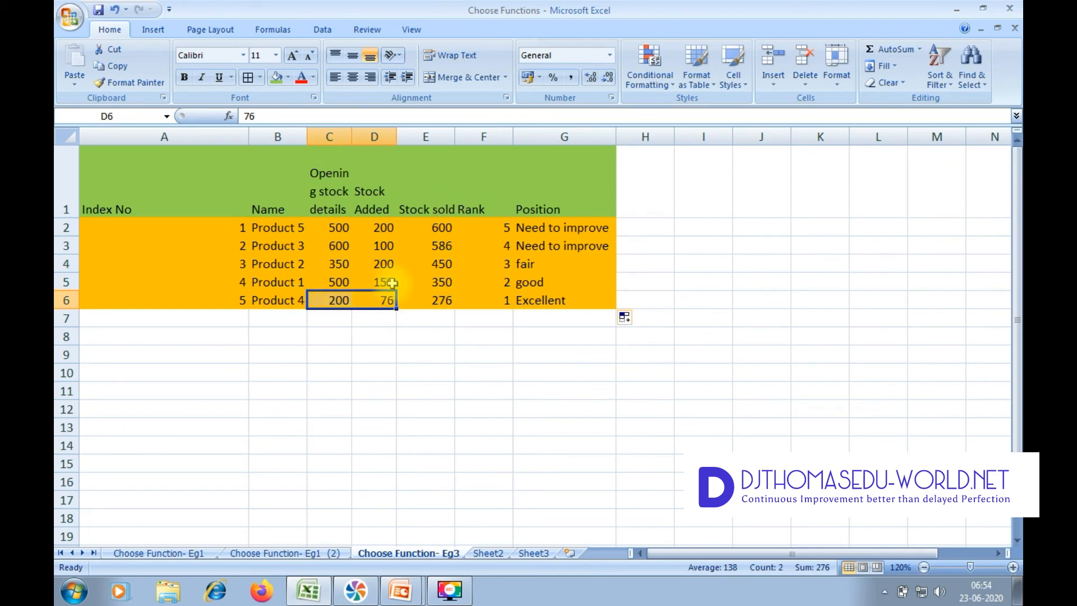
pyautogui.click(526, 294)
pyautogui.click(530, 283)
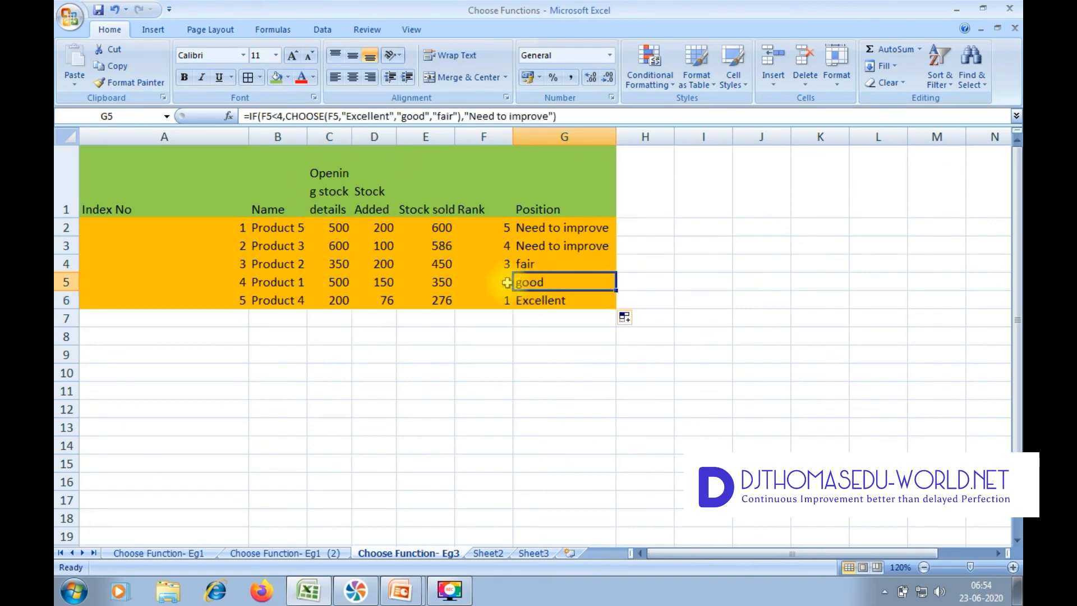
pyautogui.click(508, 281)
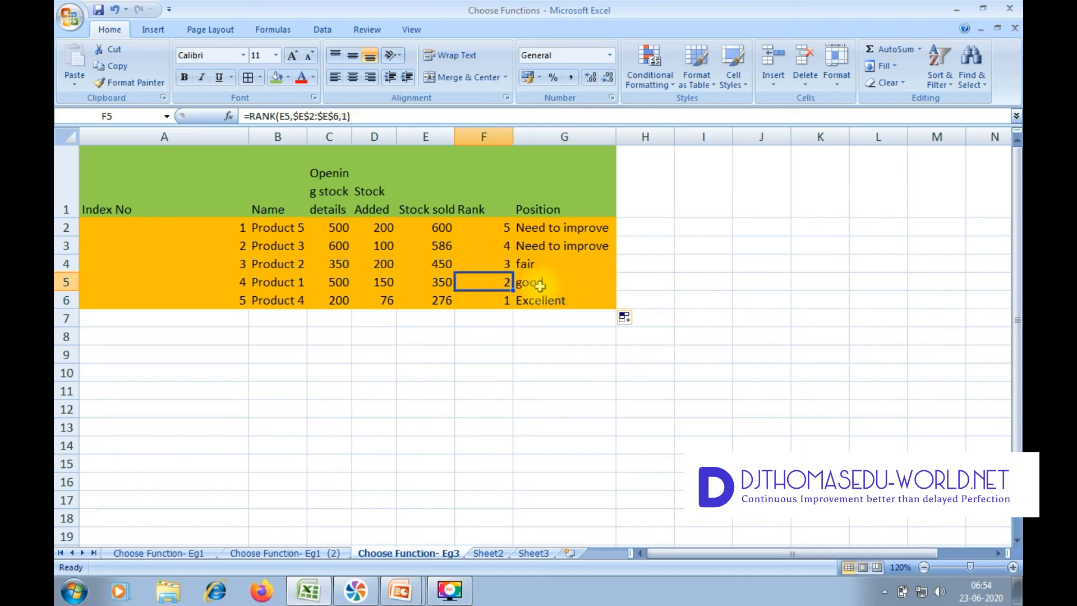
pyautogui.click(541, 282)
pyautogui.click(536, 264)
pyautogui.click(503, 264)
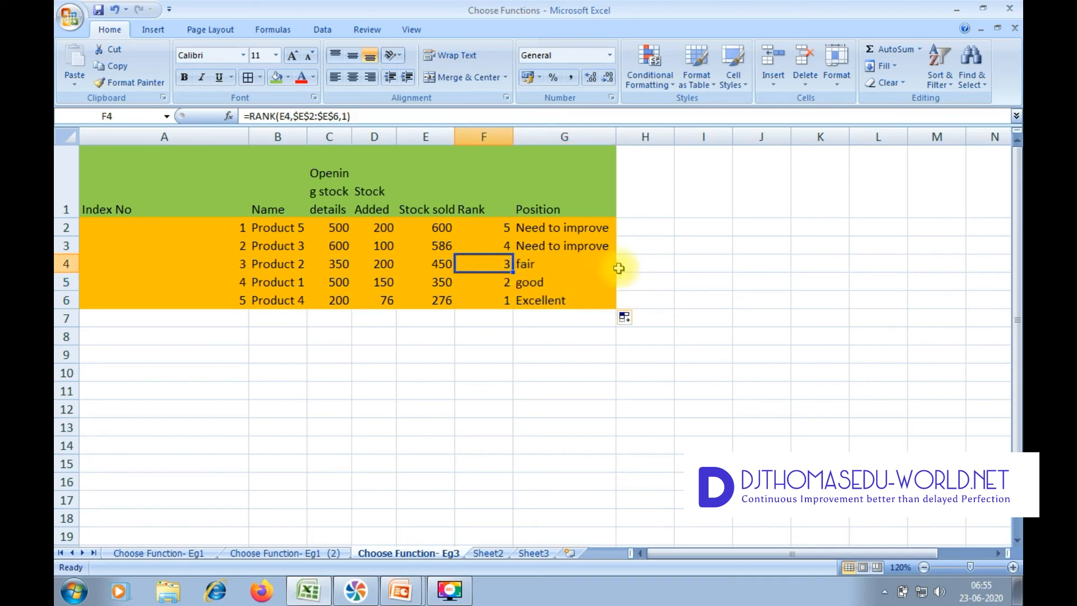
pyautogui.moveTo(593, 244); pyautogui.dragTo(594, 229)
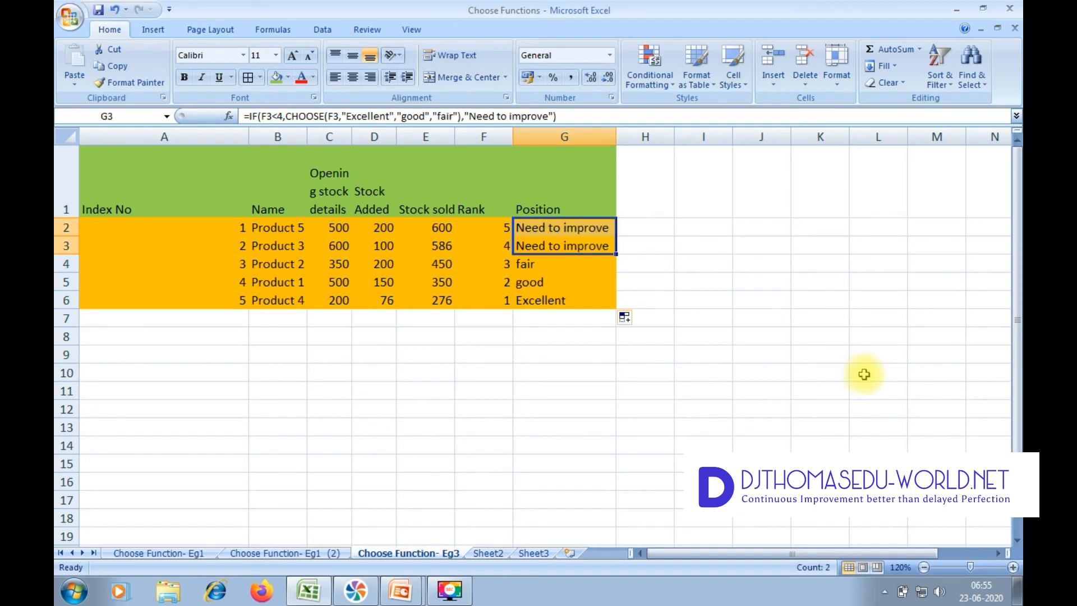